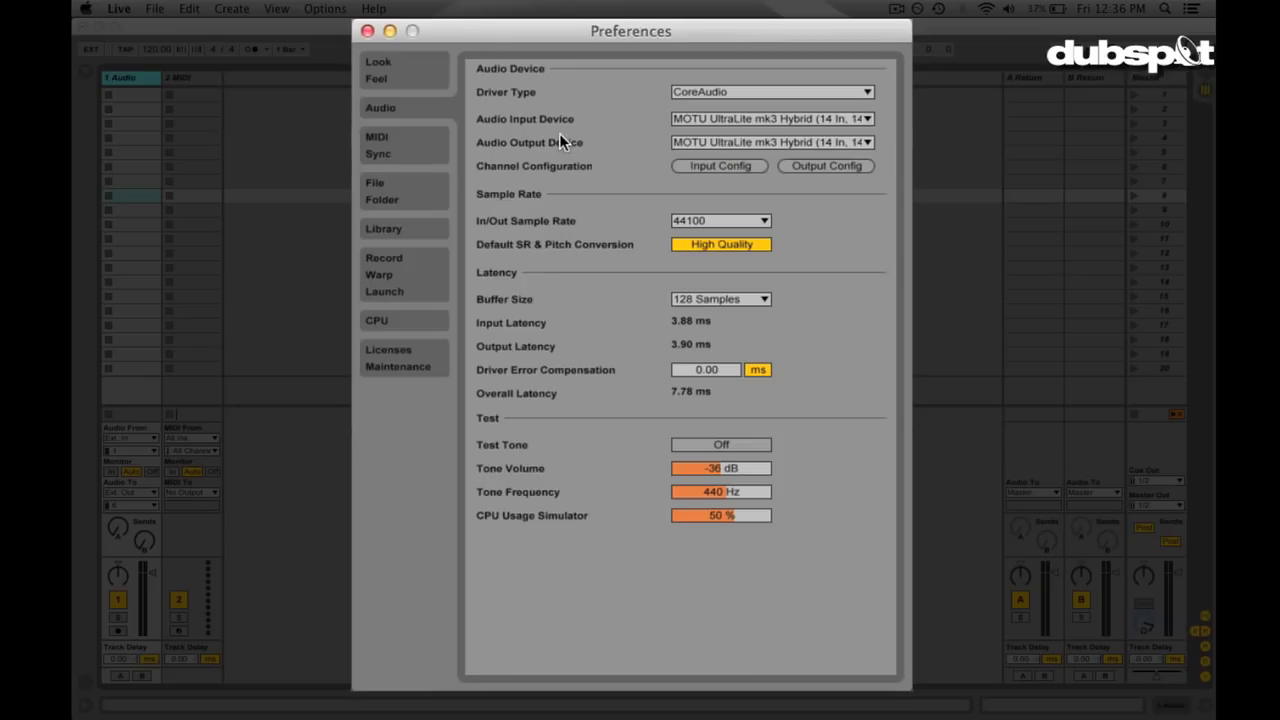
# Step: Keep MOTU UltraLite mk3 Hybrid as the audio output device and confirm the enabled channels in its output configuration
pyautogui.click(861, 141)
pyautogui.click(855, 227)
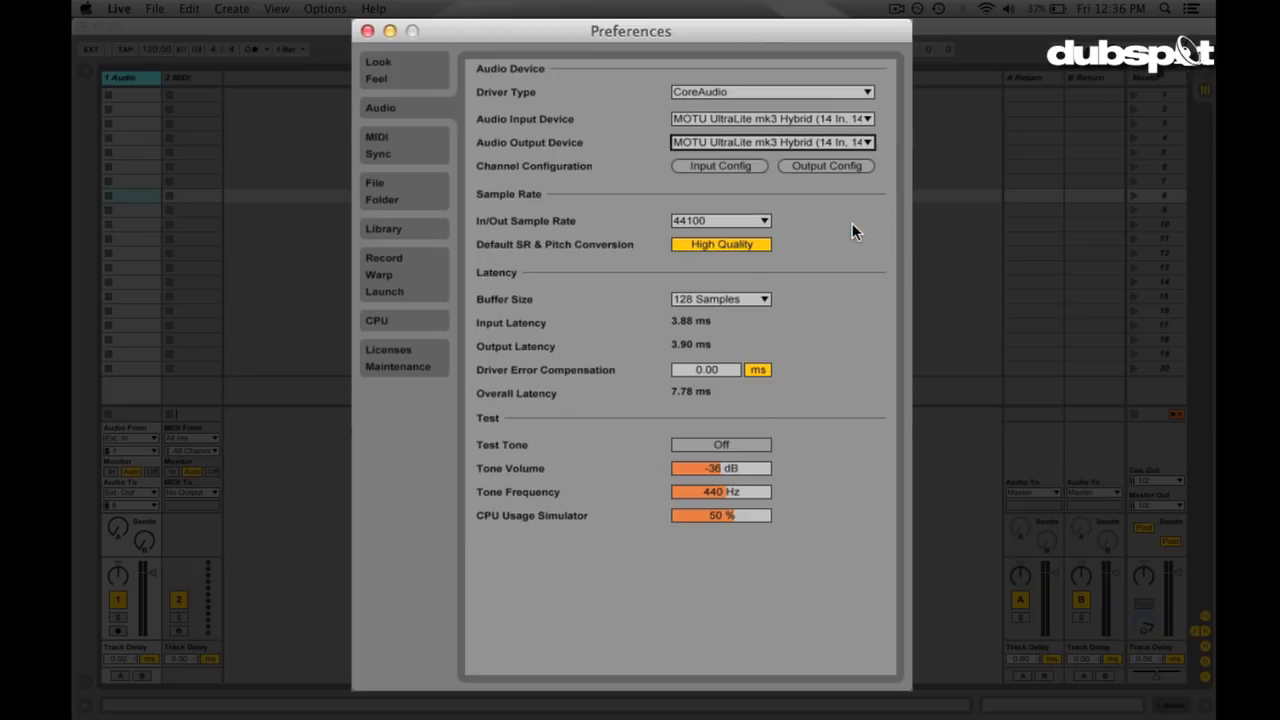
pyautogui.click(816, 164)
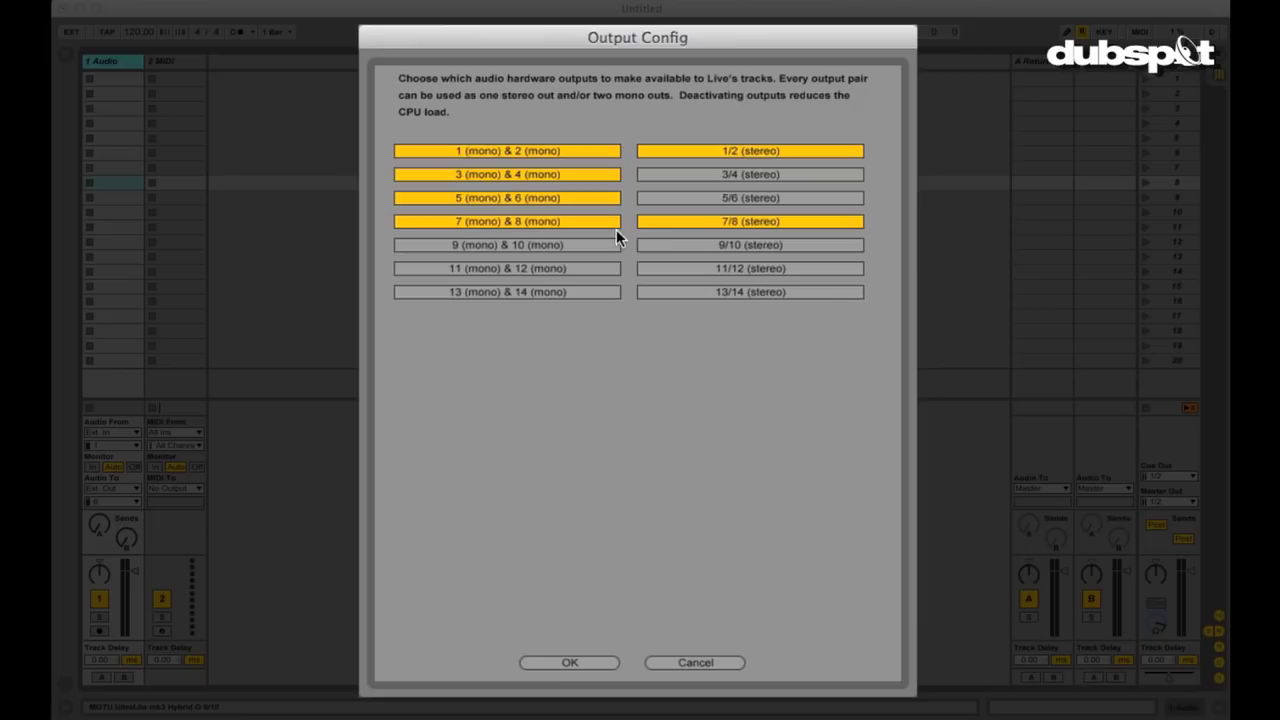
pyautogui.click(590, 660)
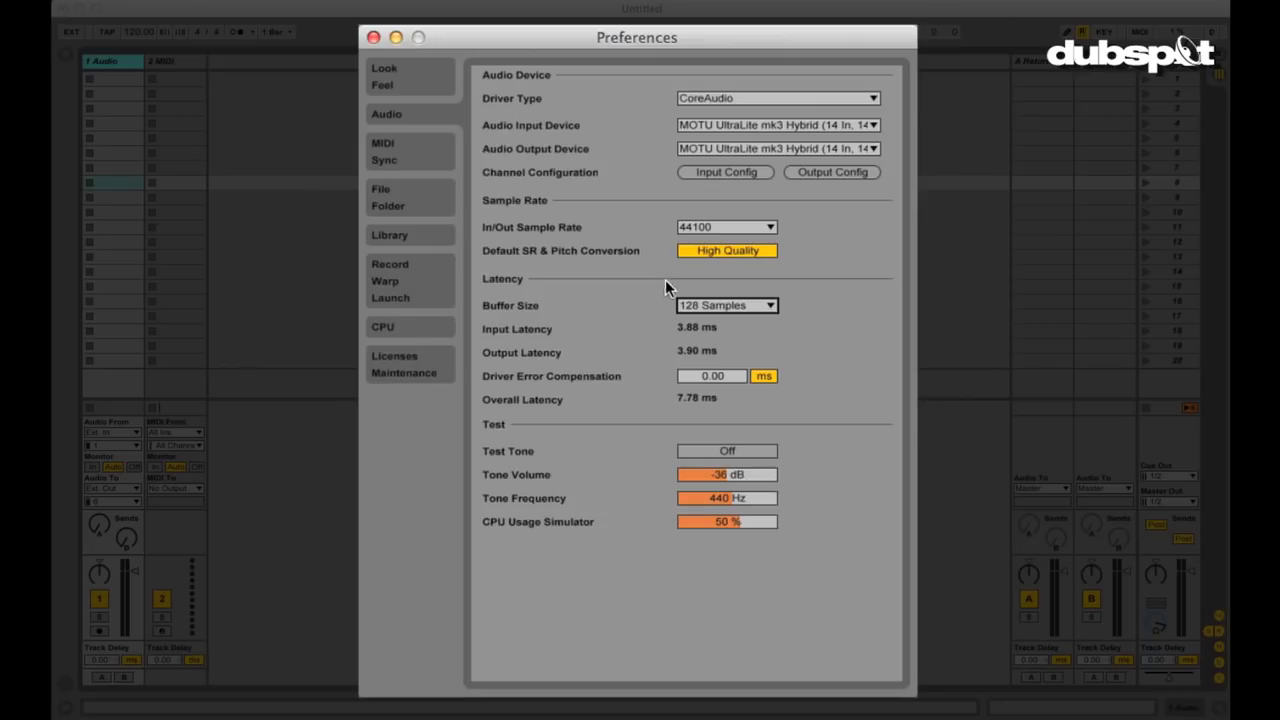
# Step: Set the audio buffer size to 128 Samples
pyautogui.click(771, 306)
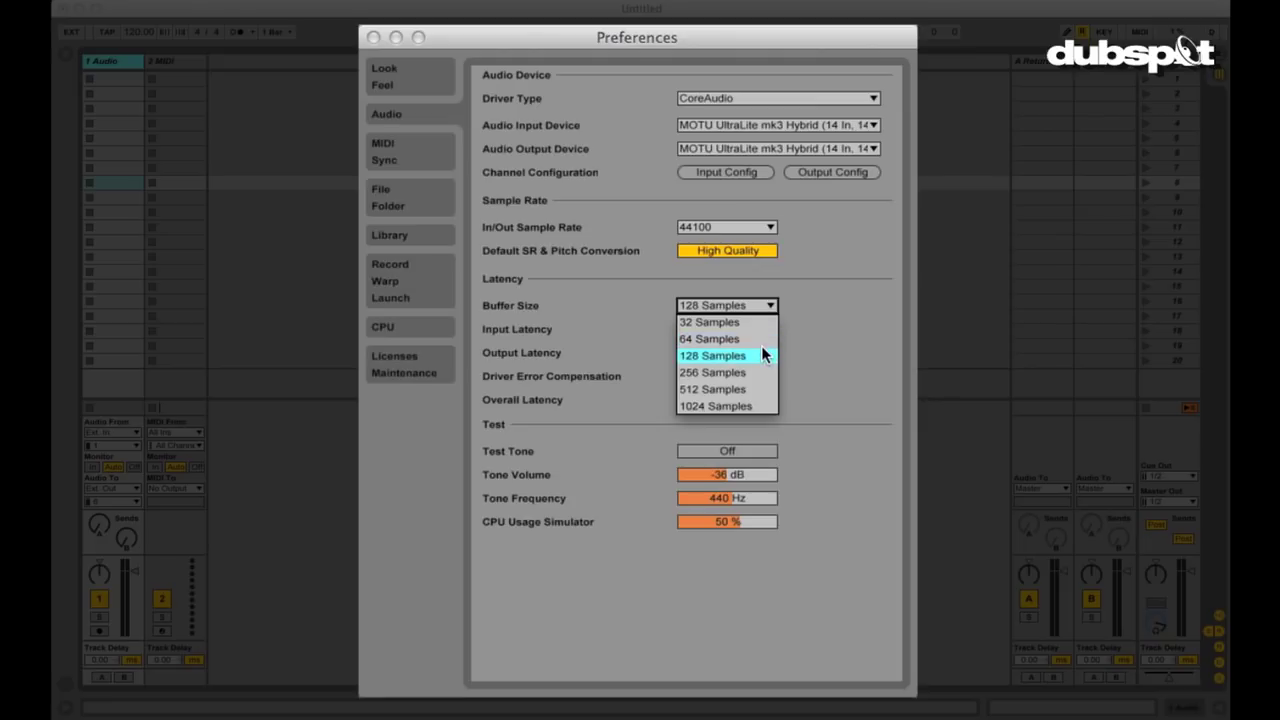
pyautogui.click(762, 350)
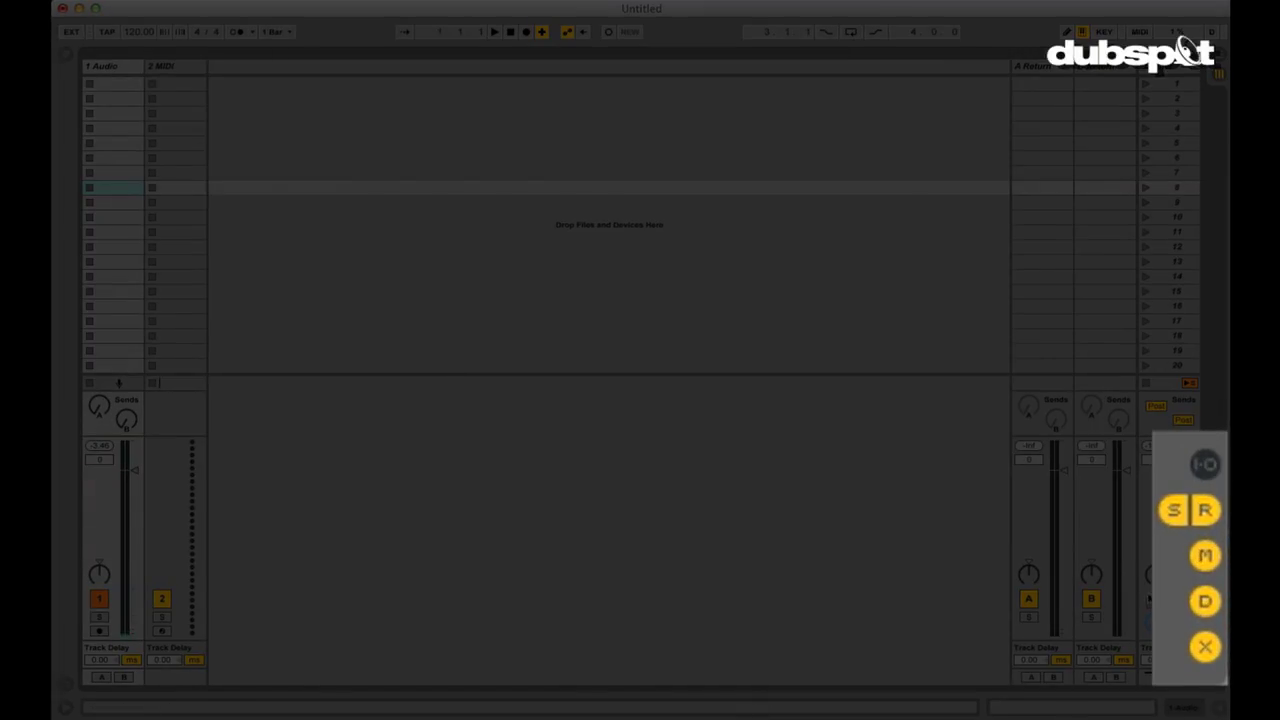
# Step: Show the input/output routing section and set the 1 Audio track's monitoring to In
pyautogui.click(1203, 465)
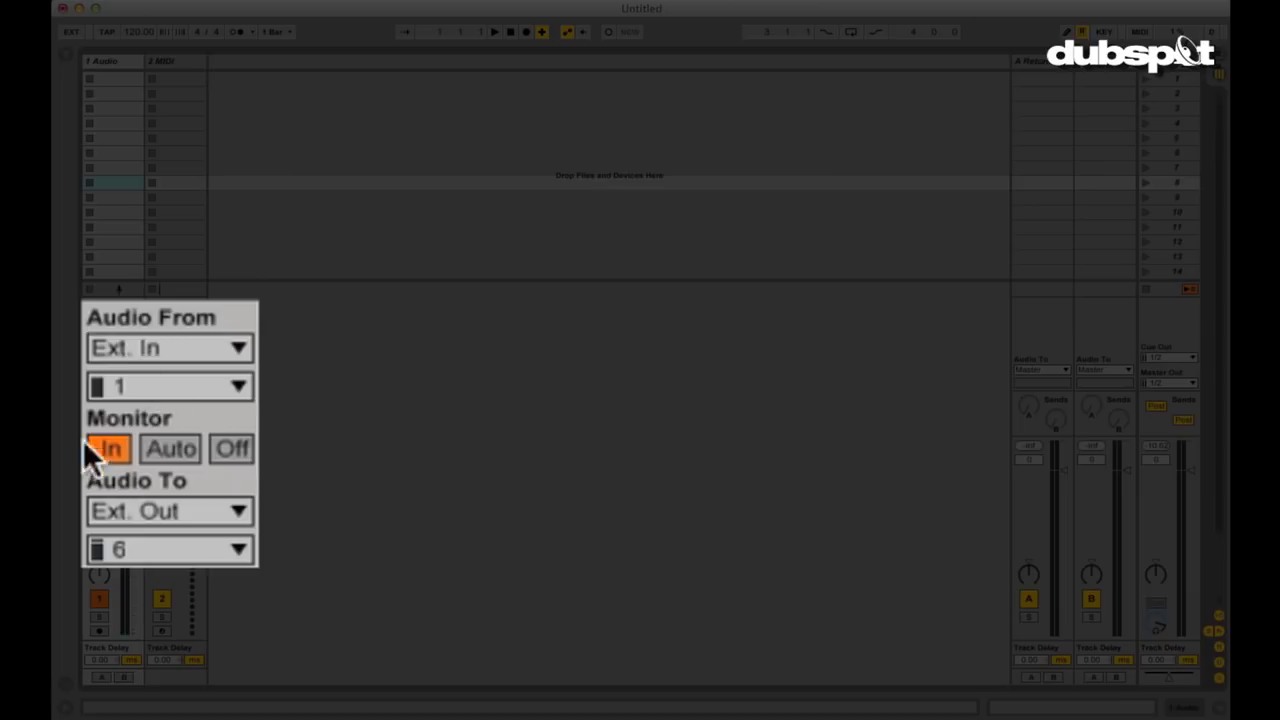
pyautogui.click(164, 447)
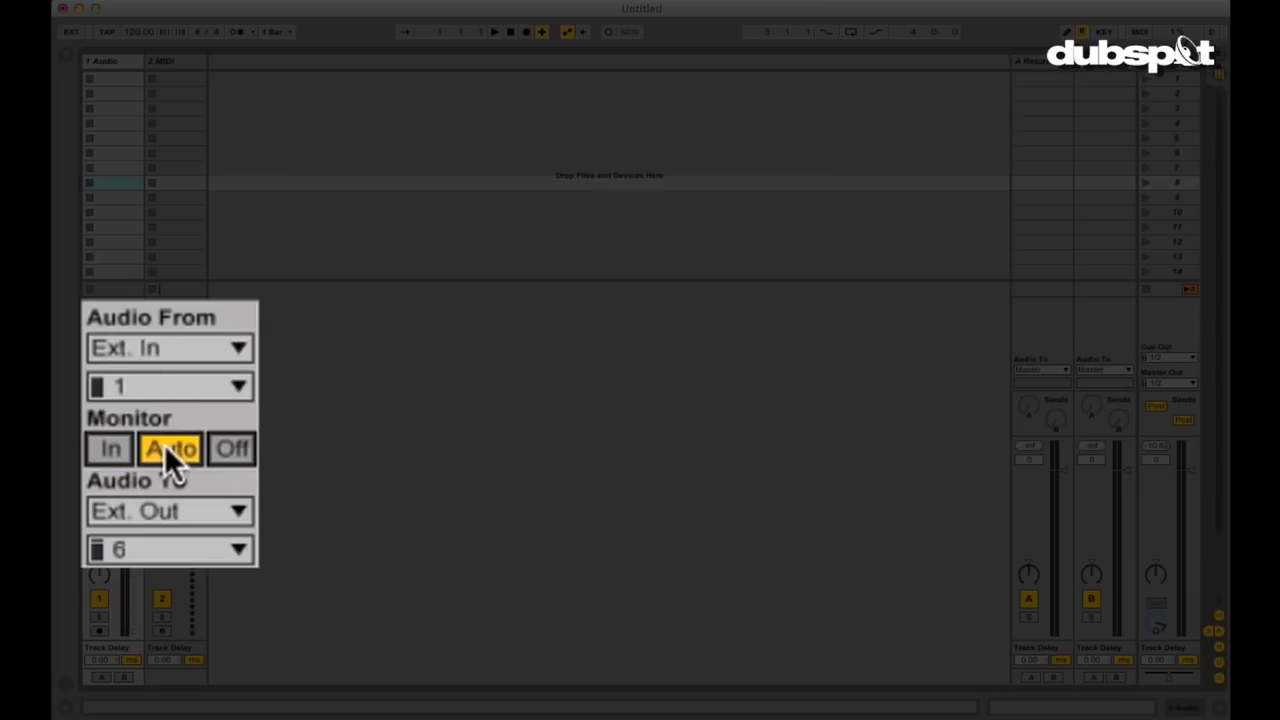
pyautogui.click(107, 447)
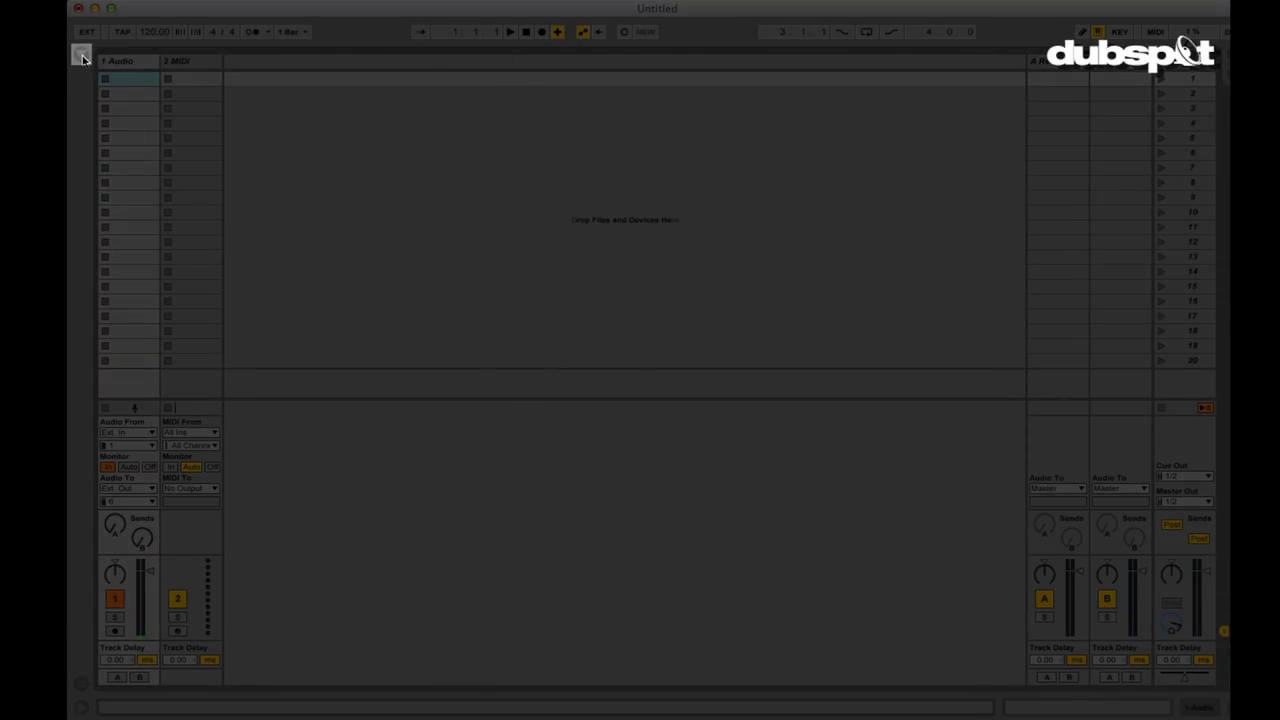
# Step: Open the browser's Audio Effects category and add Auto Filter to the 1 Audio track
pyautogui.click(83, 57)
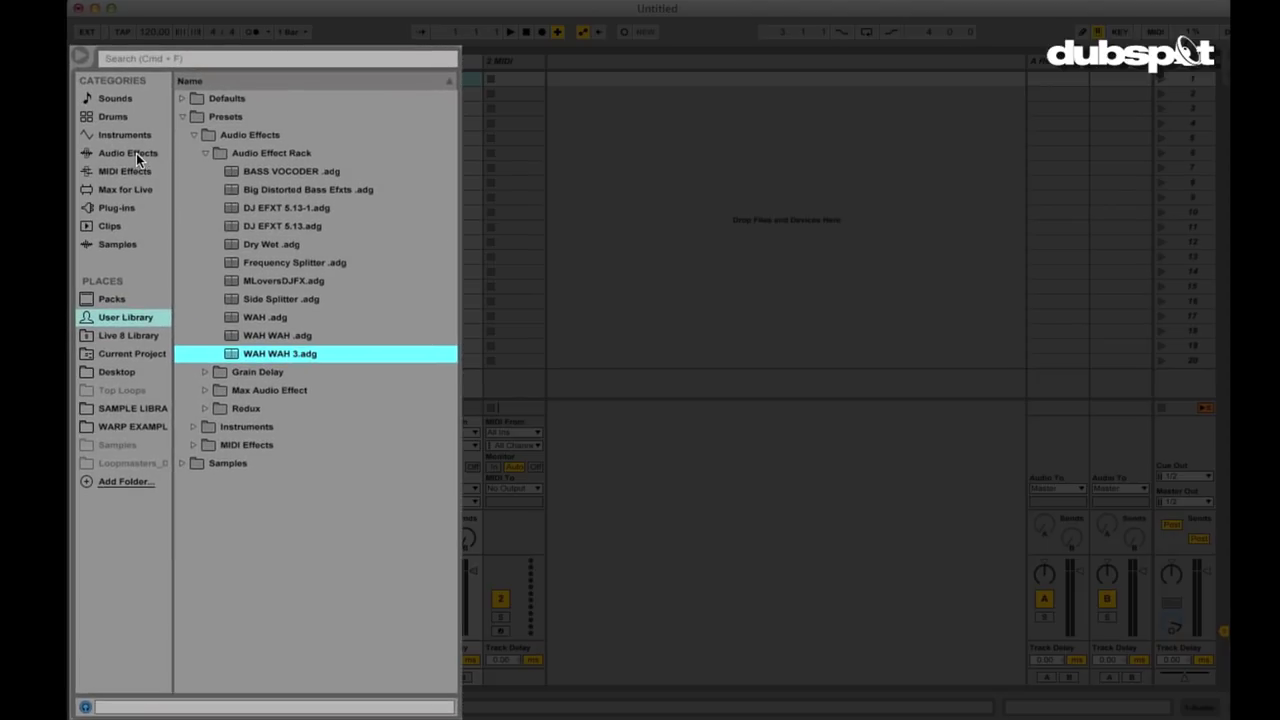
pyautogui.click(136, 153)
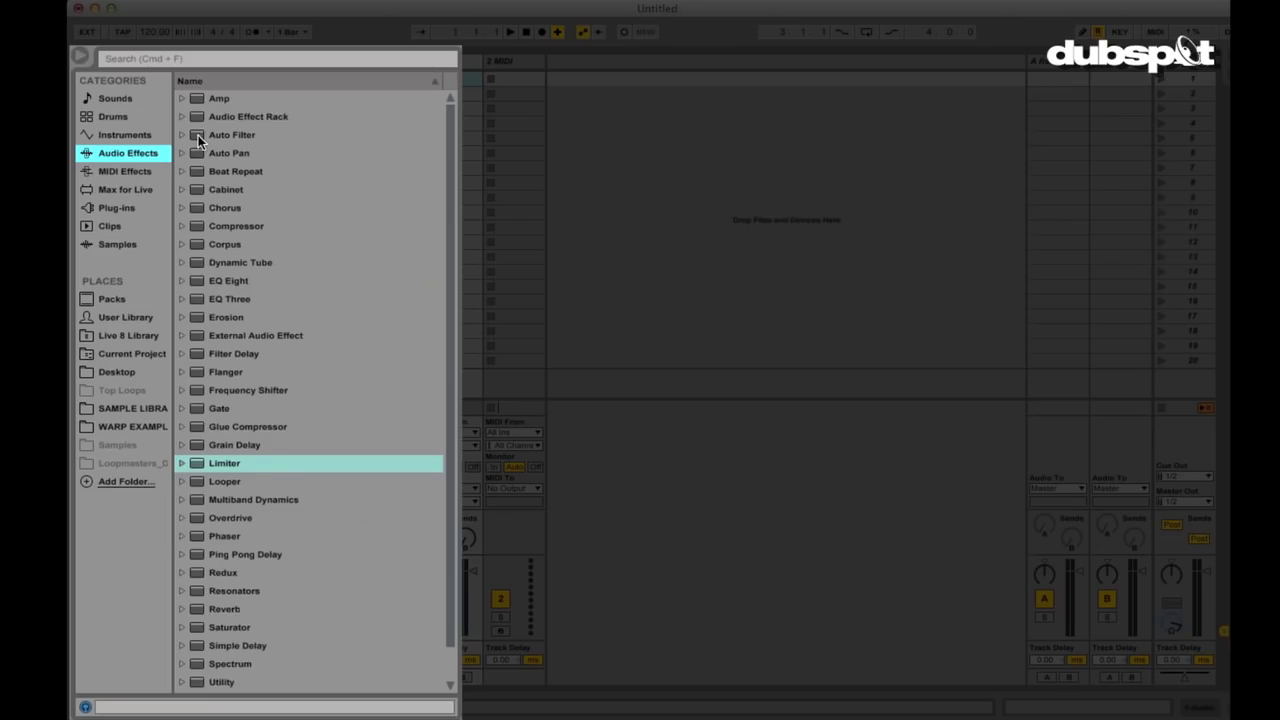
pyautogui.click(198, 136)
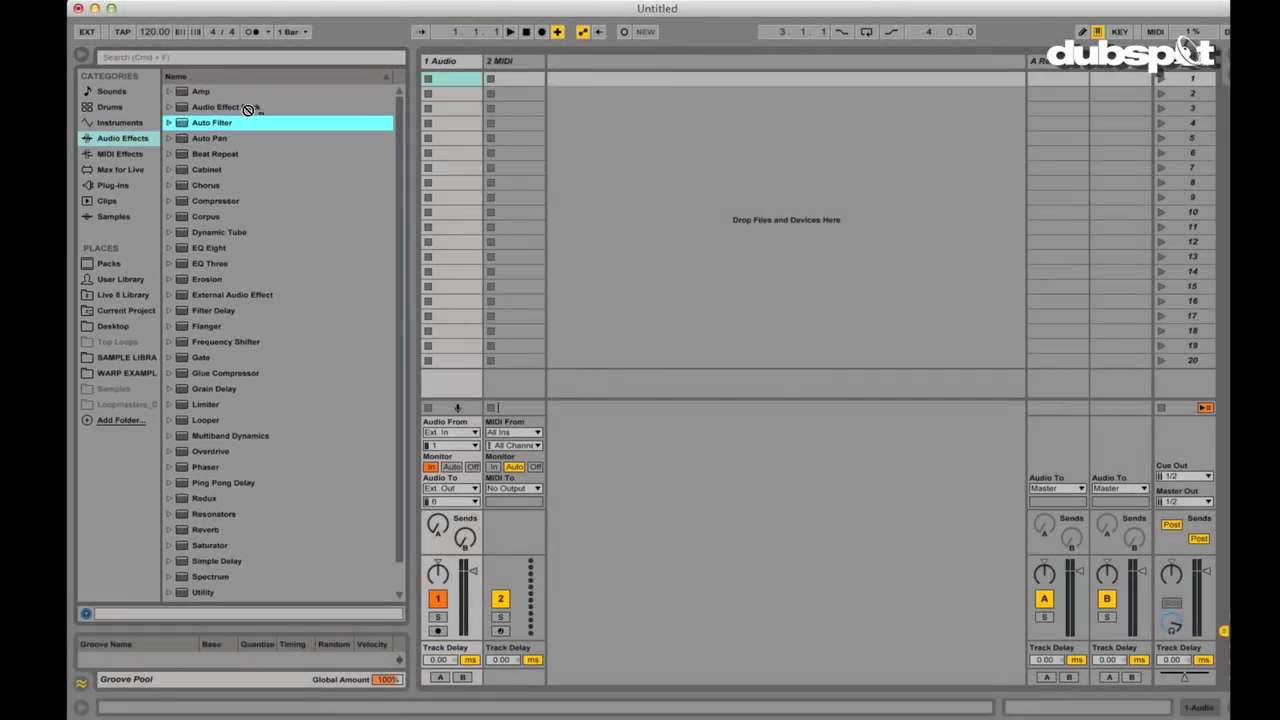
pyautogui.moveTo(247, 109); pyautogui.dragTo(448, 67)
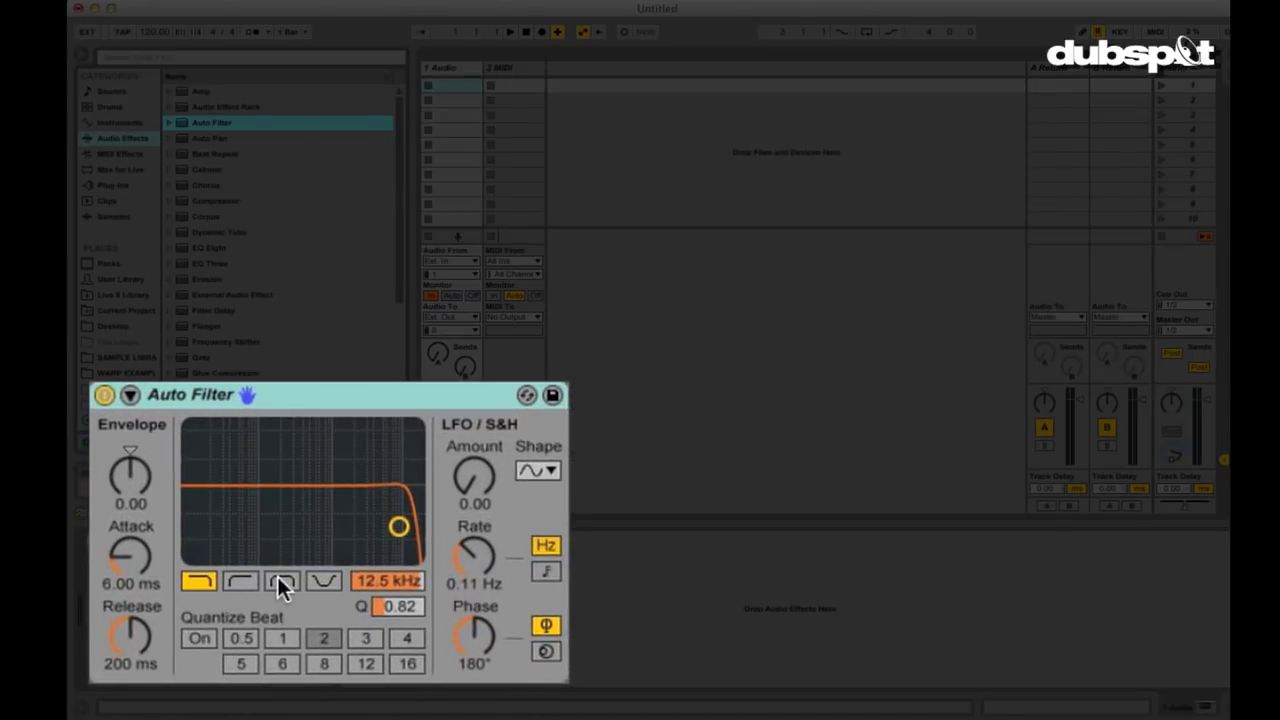
# Step: Set Auto Filter to band-pass at about 1.05 kHz with Q 0.94, and compare the sound with the effect bypassed
pyautogui.click(281, 582)
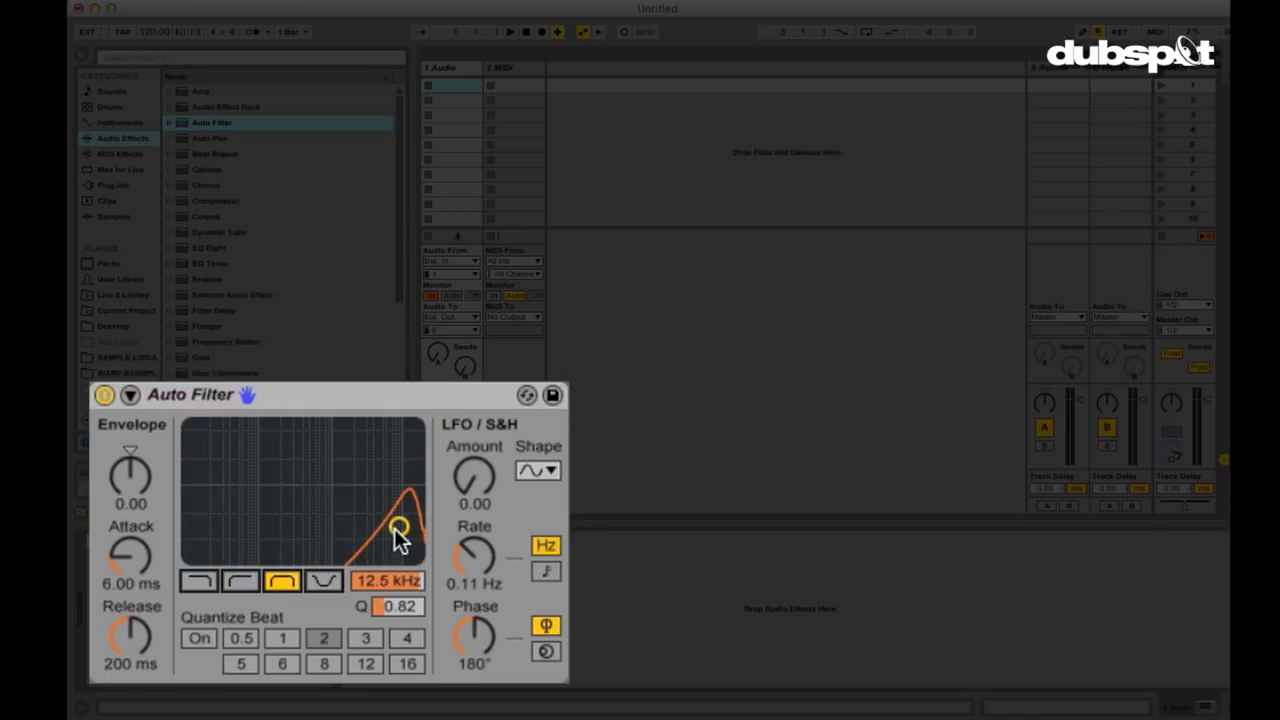
pyautogui.moveTo(398, 526); pyautogui.dragTo(315, 521)
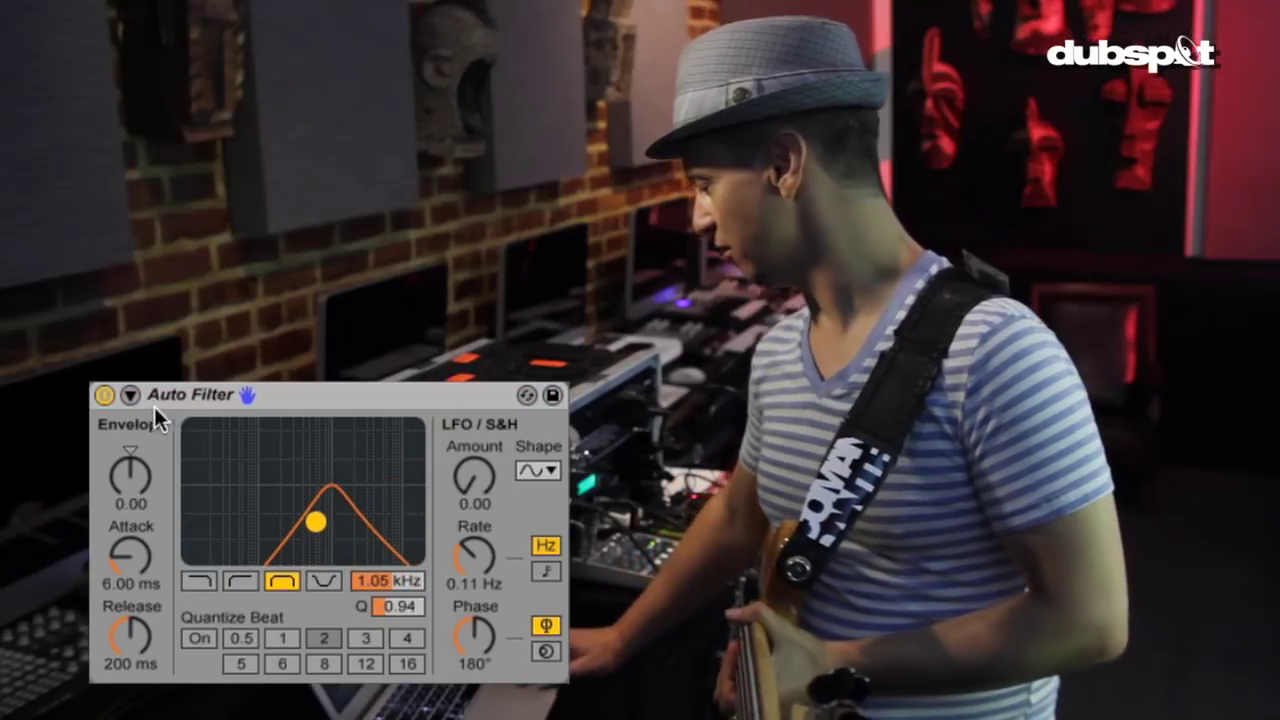
pyautogui.click(104, 394)
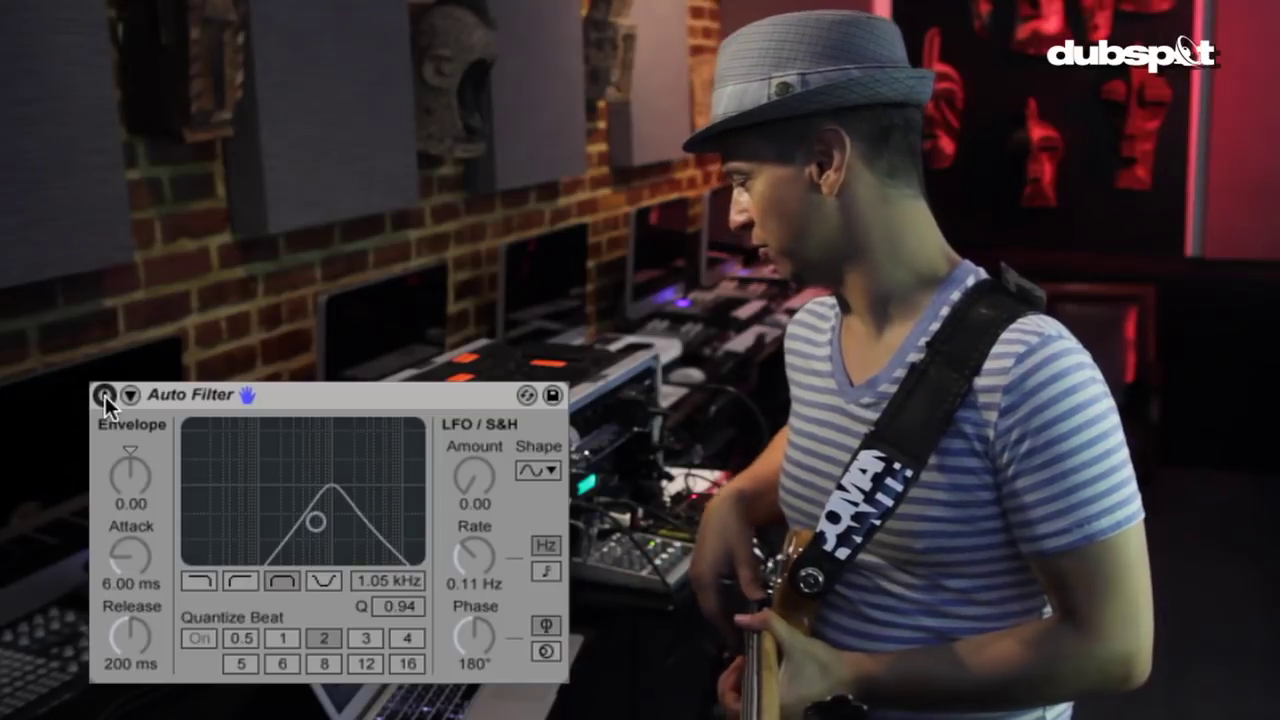
pyautogui.click(105, 396)
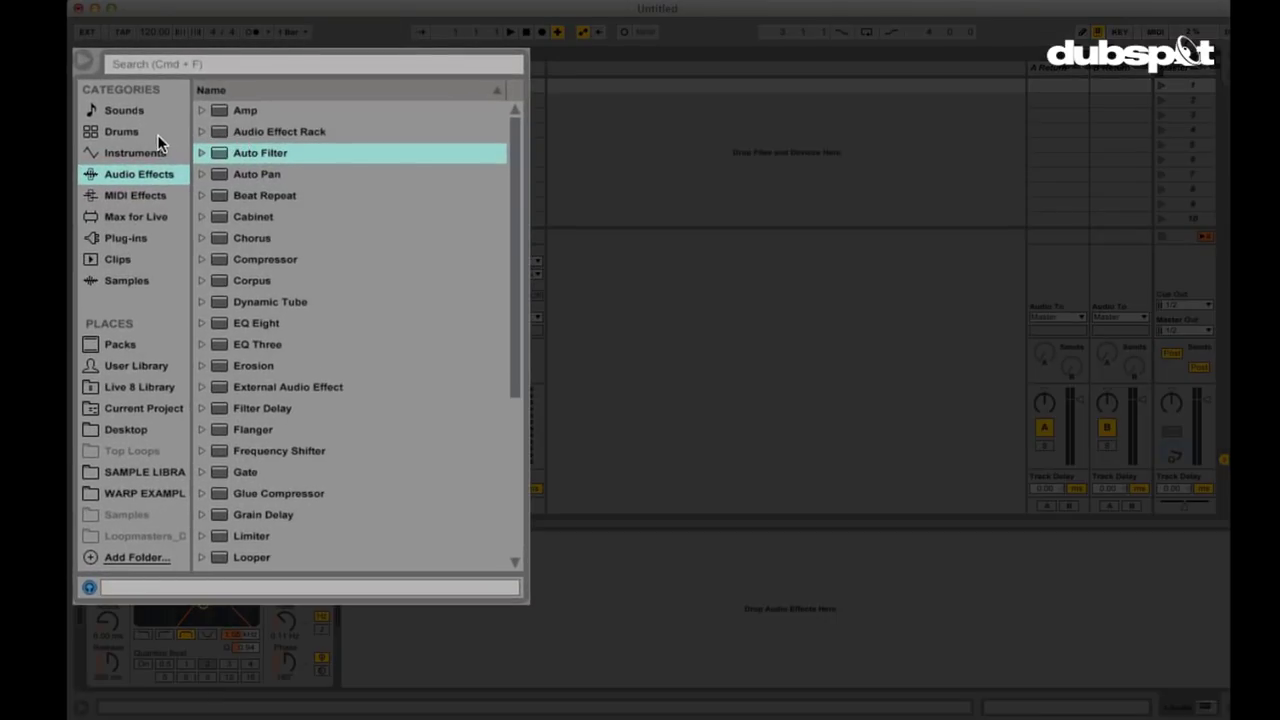
# Step: Add the Max for Live audio effect LFO.amxd after Auto Filter and map it to the filter's frequency
pyautogui.click(137, 217)
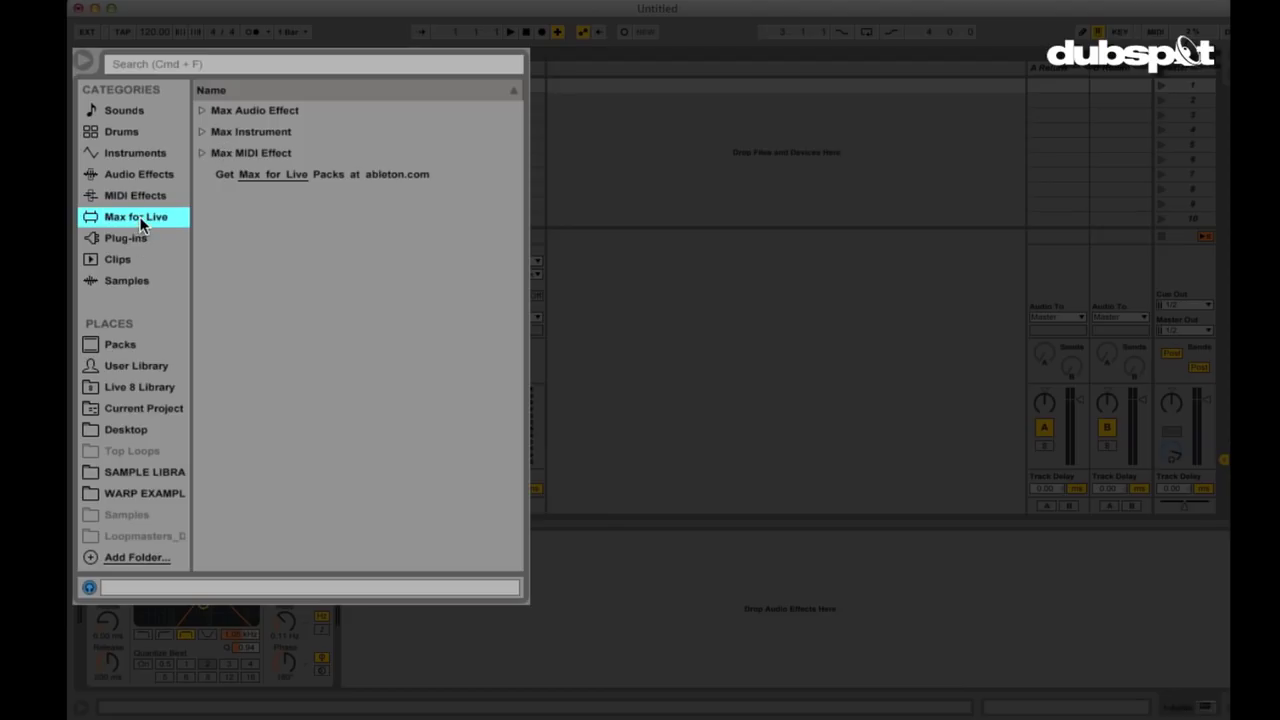
pyautogui.click(201, 111)
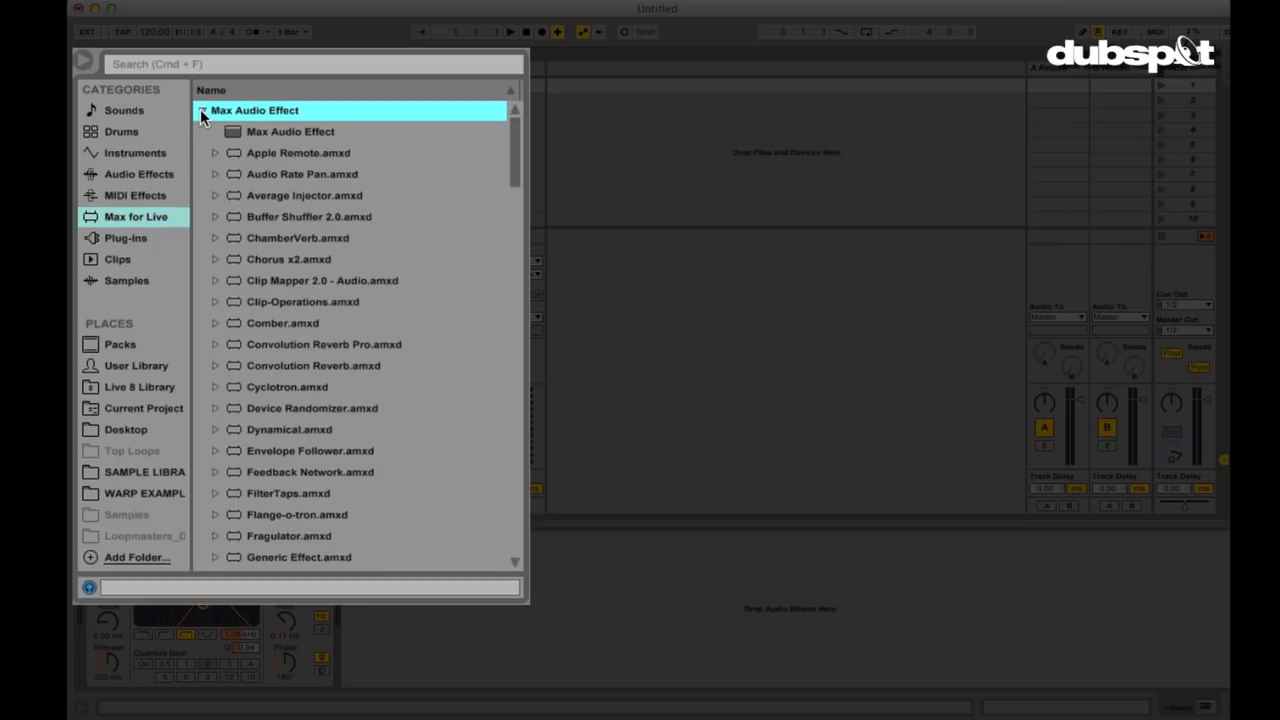
pyautogui.moveTo(511, 135); pyautogui.dragTo(515, 187)
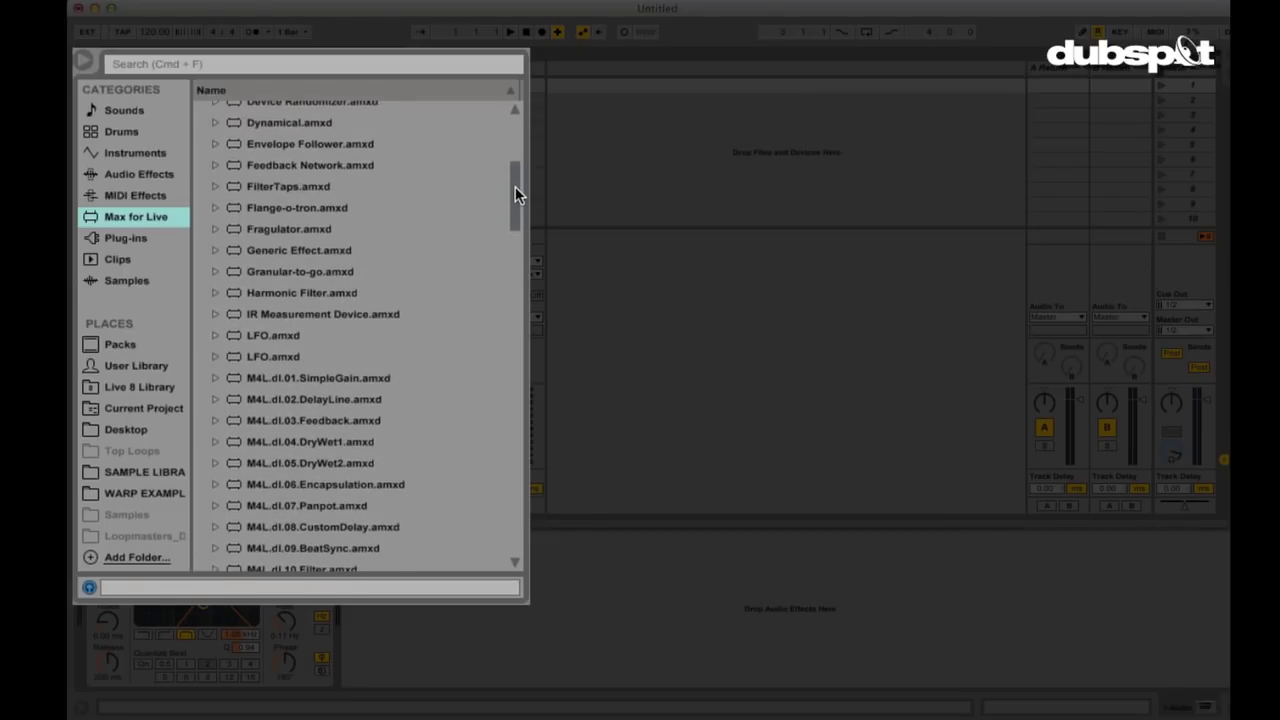
pyautogui.click(228, 335)
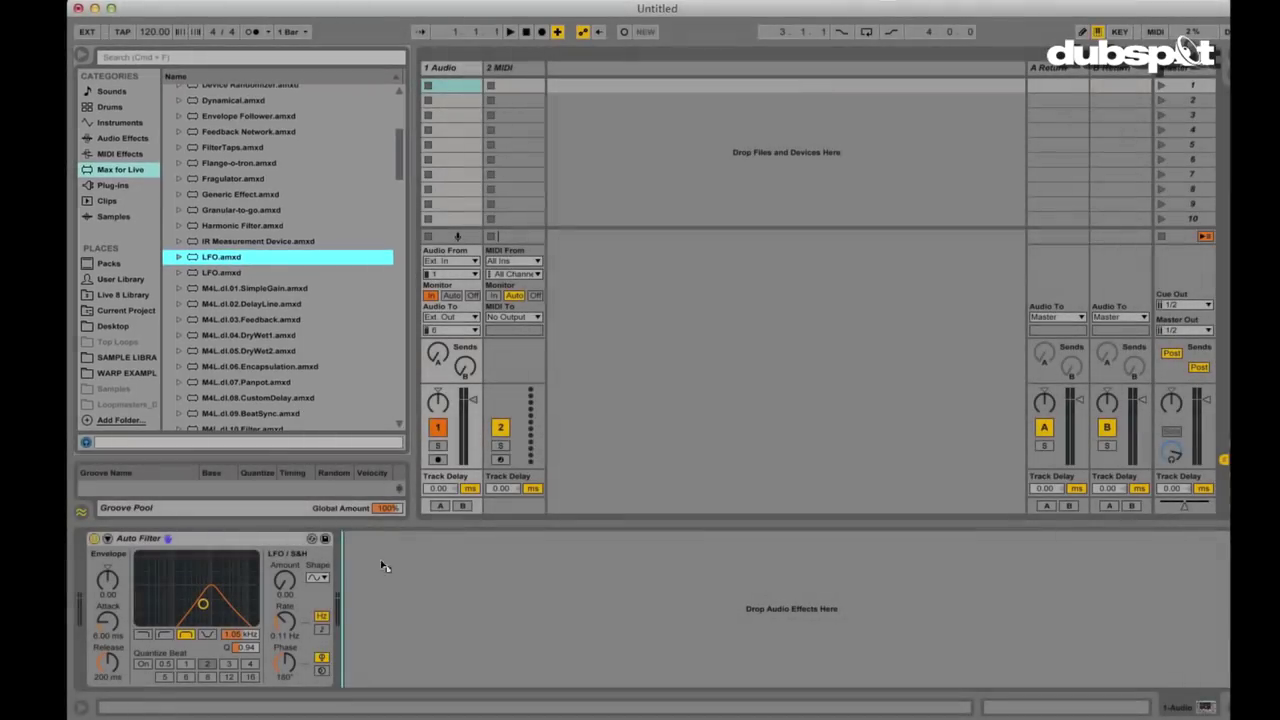
pyautogui.press('Return')
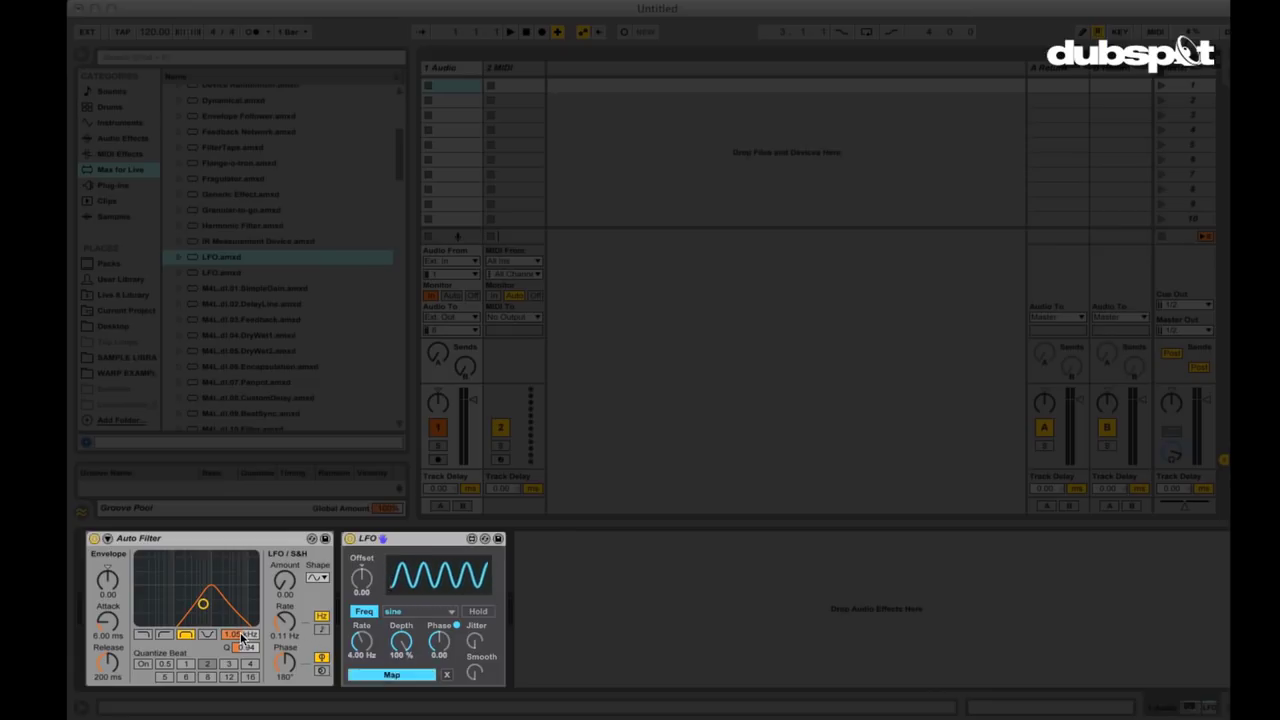
pyautogui.click(241, 637)
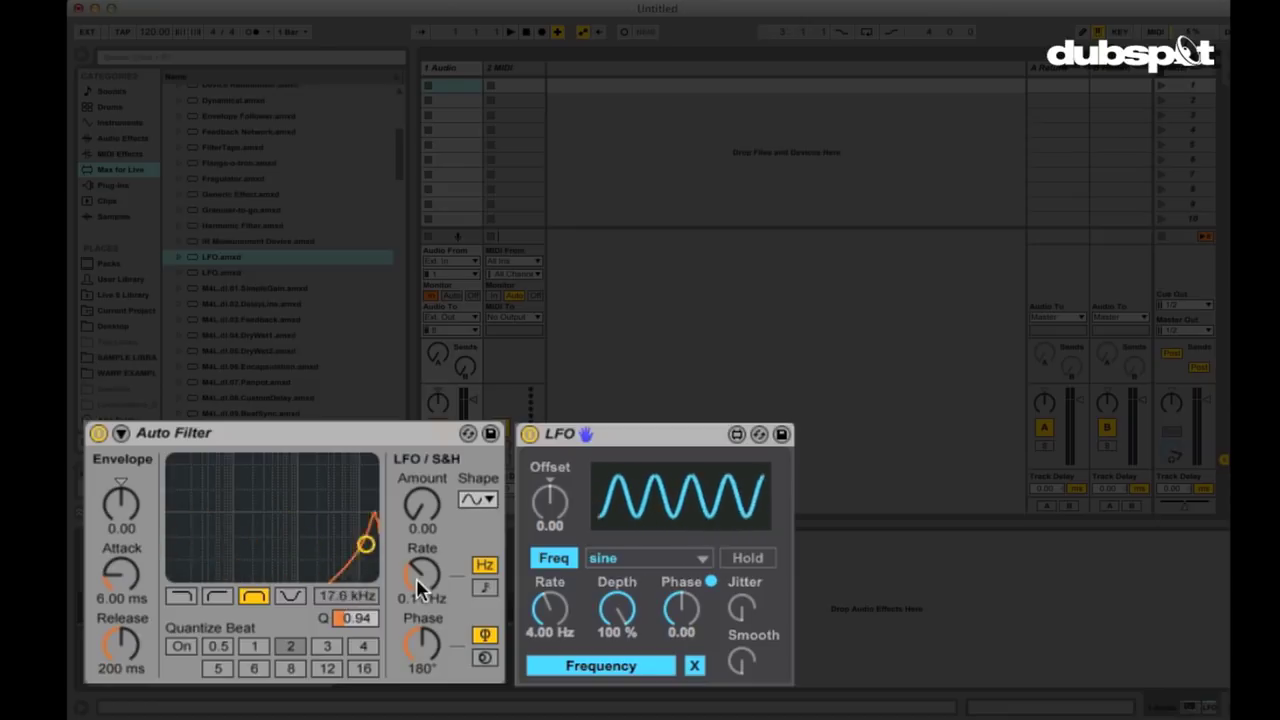
# Step: Switch the LFO to tempo sync, start playback, and set its rate to 1/4 and depth to 14.3%
pyautogui.click(554, 558)
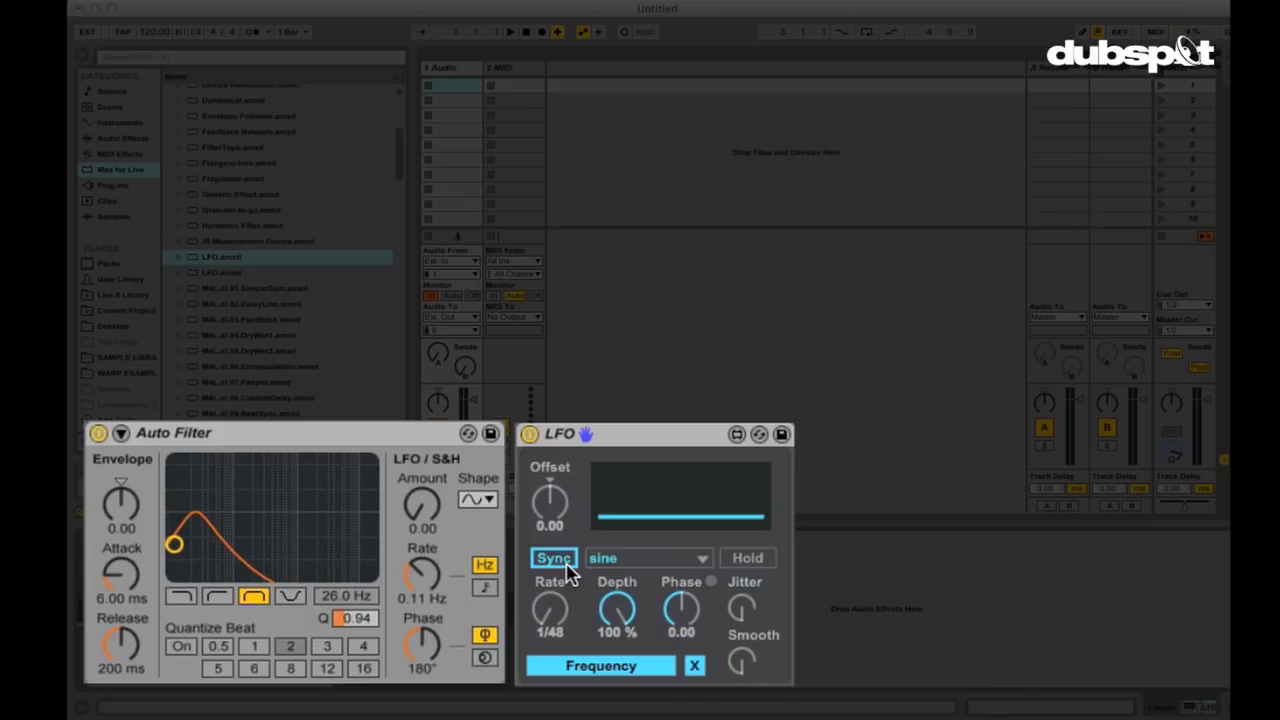
pyautogui.moveTo(553, 620); pyautogui.dragTo(553, 580)
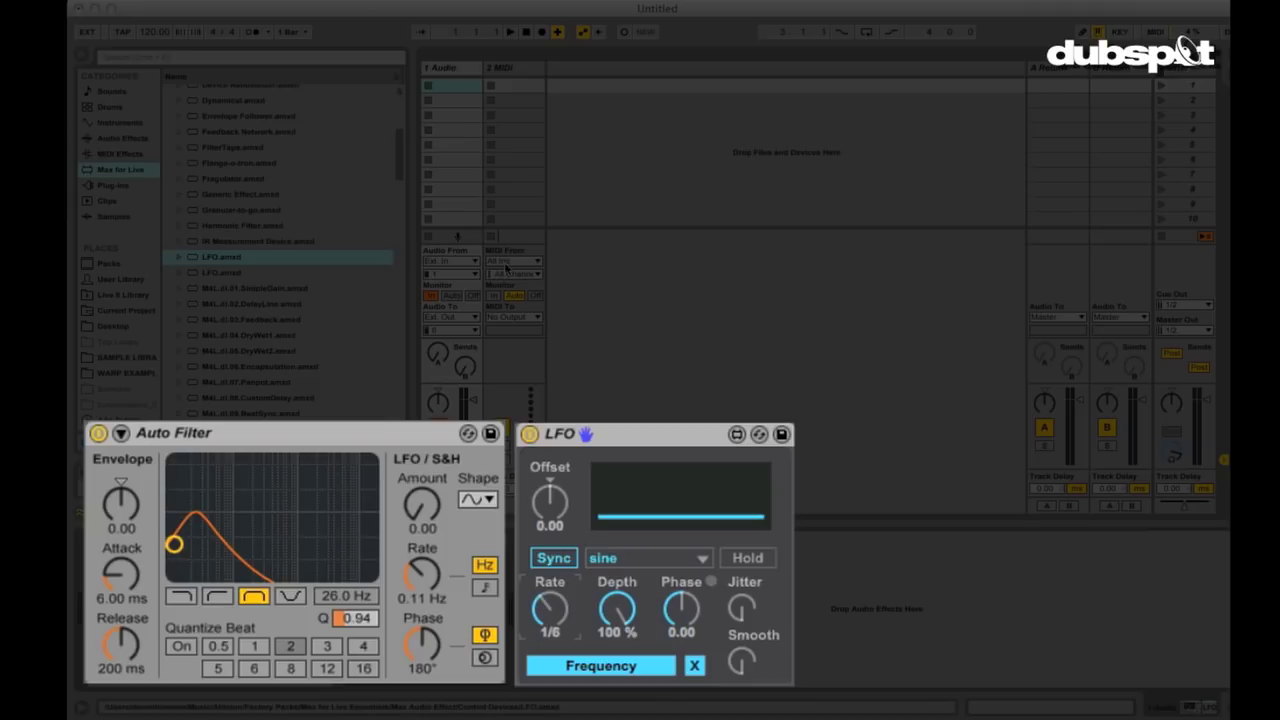
pyautogui.click(511, 33)
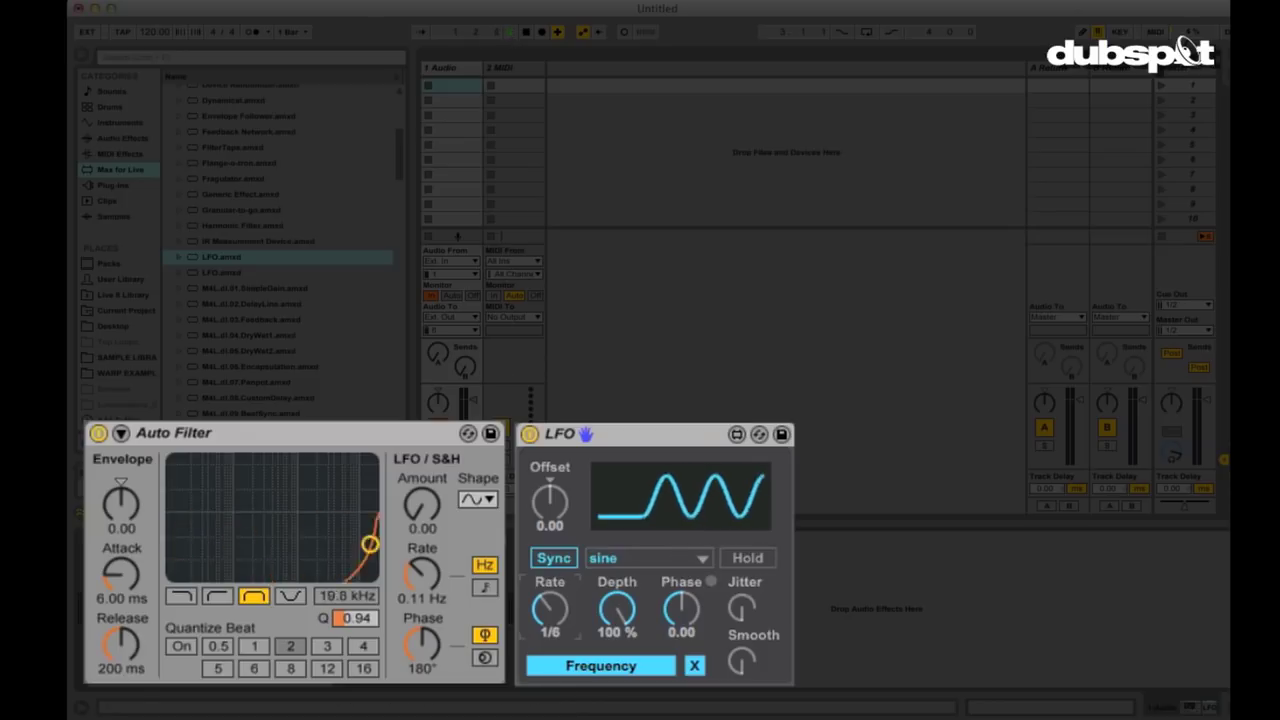
pyautogui.moveTo(561, 630)
pyautogui.mouseDown()
pyautogui.moveTo(561, 610)
pyautogui.moveTo(553, 622)
pyautogui.mouseUp()
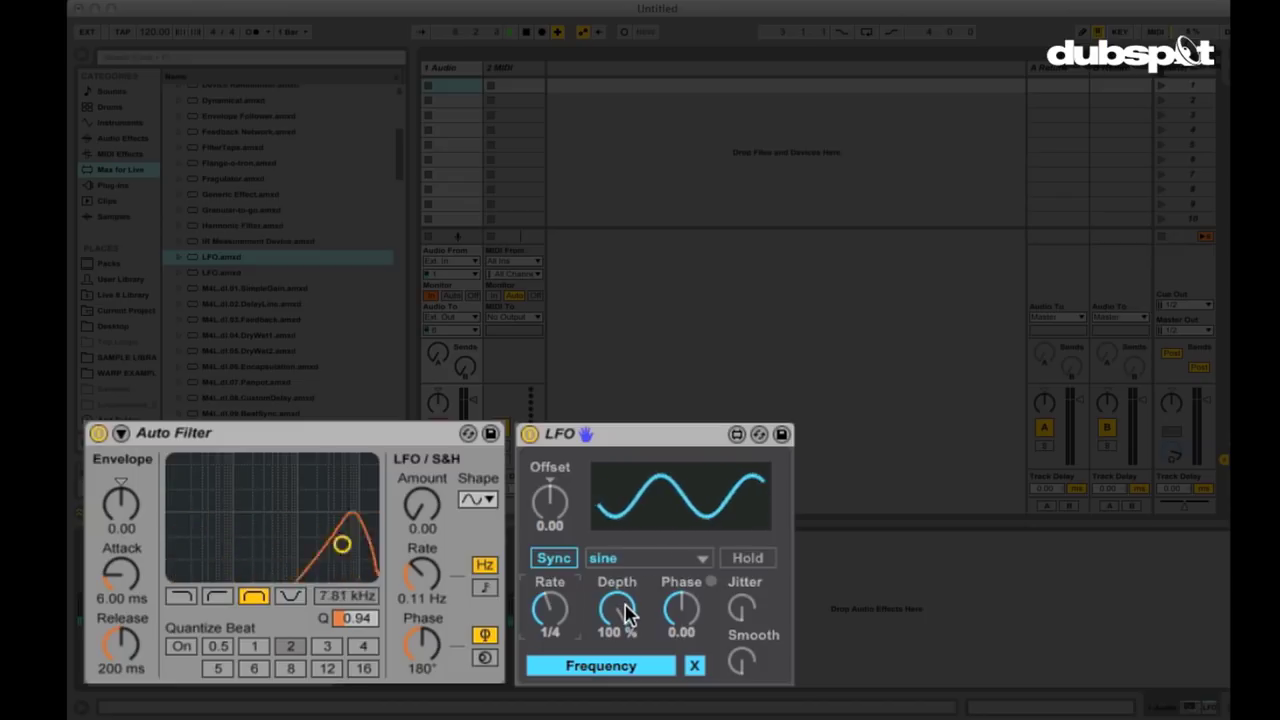
pyautogui.moveTo(617, 608); pyautogui.dragTo(617, 719)
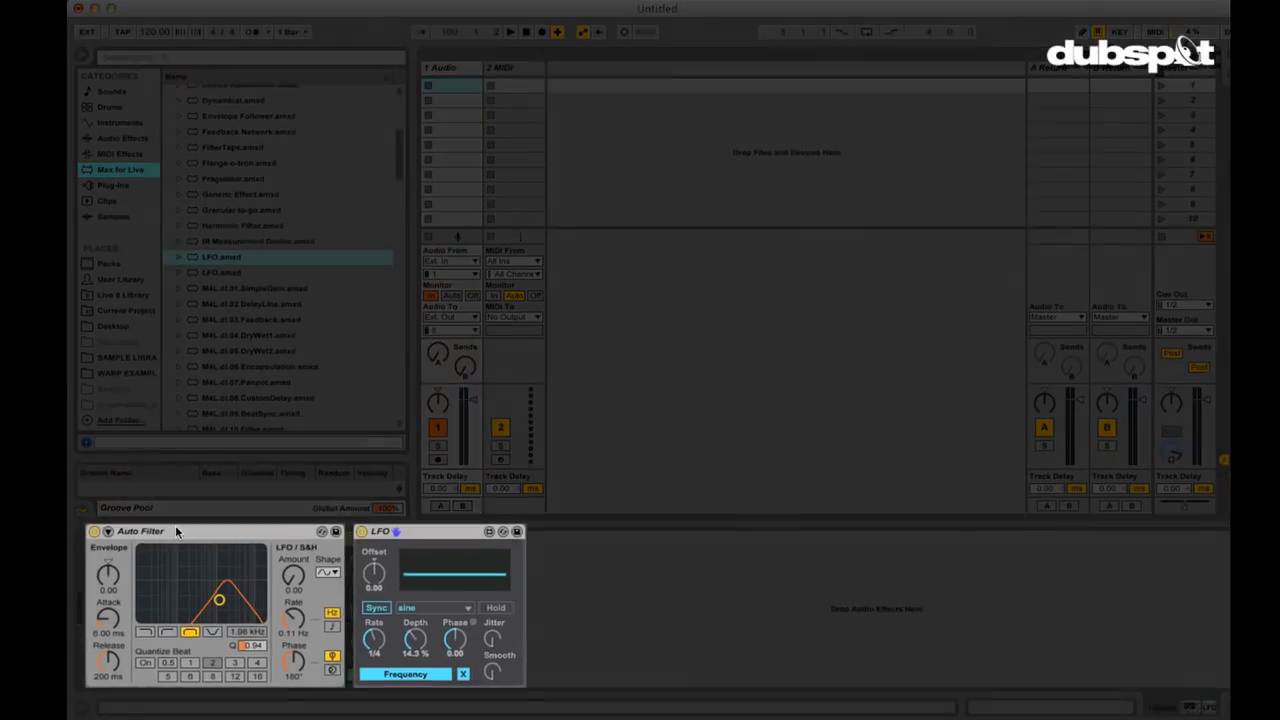
# Step: Group the Auto Filter and LFO devices into an Audio Effect Rack
pyautogui.click(175, 531)
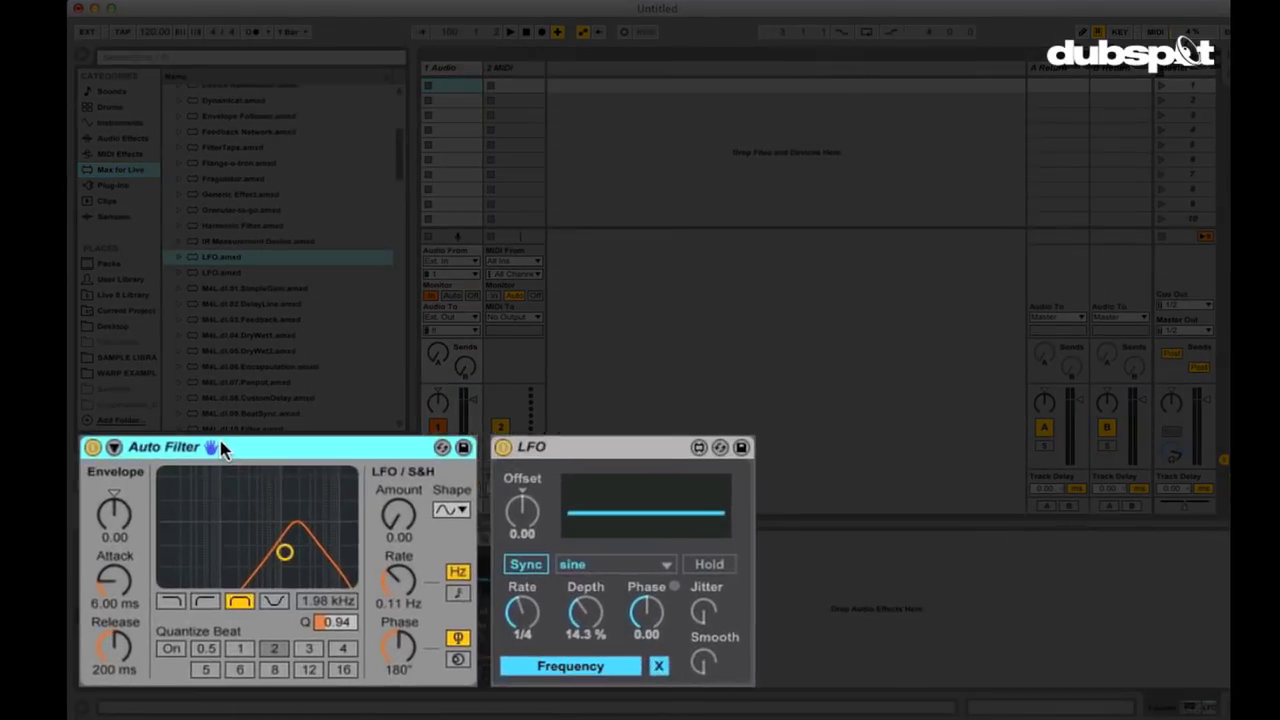
pyautogui.keyDown('shift'); pyautogui.click(228, 430); pyautogui.keyUp('shift')
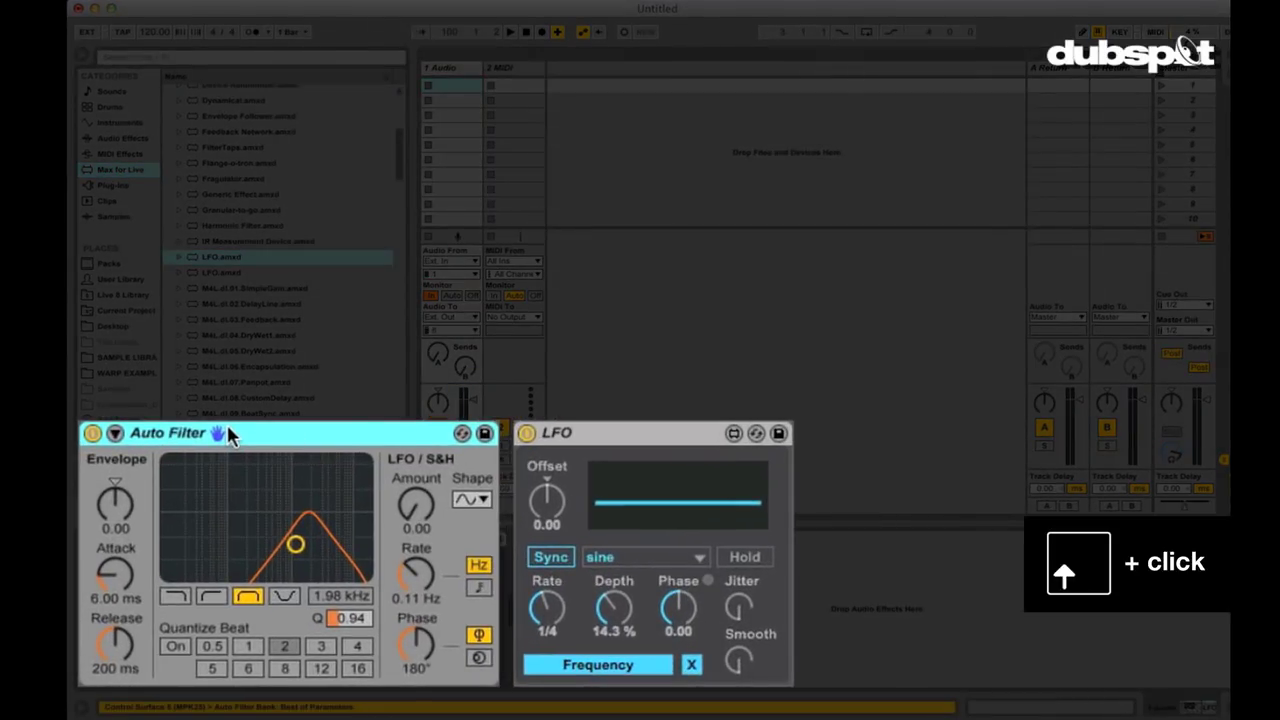
pyautogui.keyDown('shift'); pyautogui.click(624, 441); pyautogui.keyUp('shift')
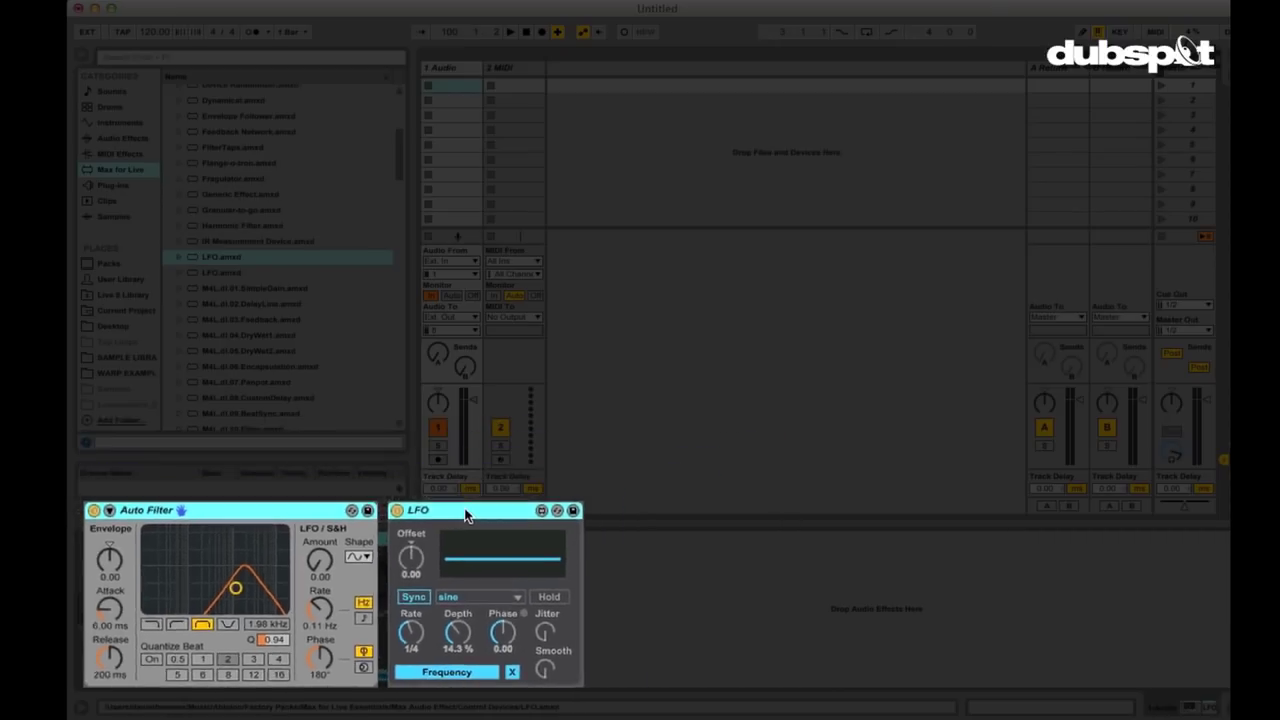
pyautogui.press('super+g')
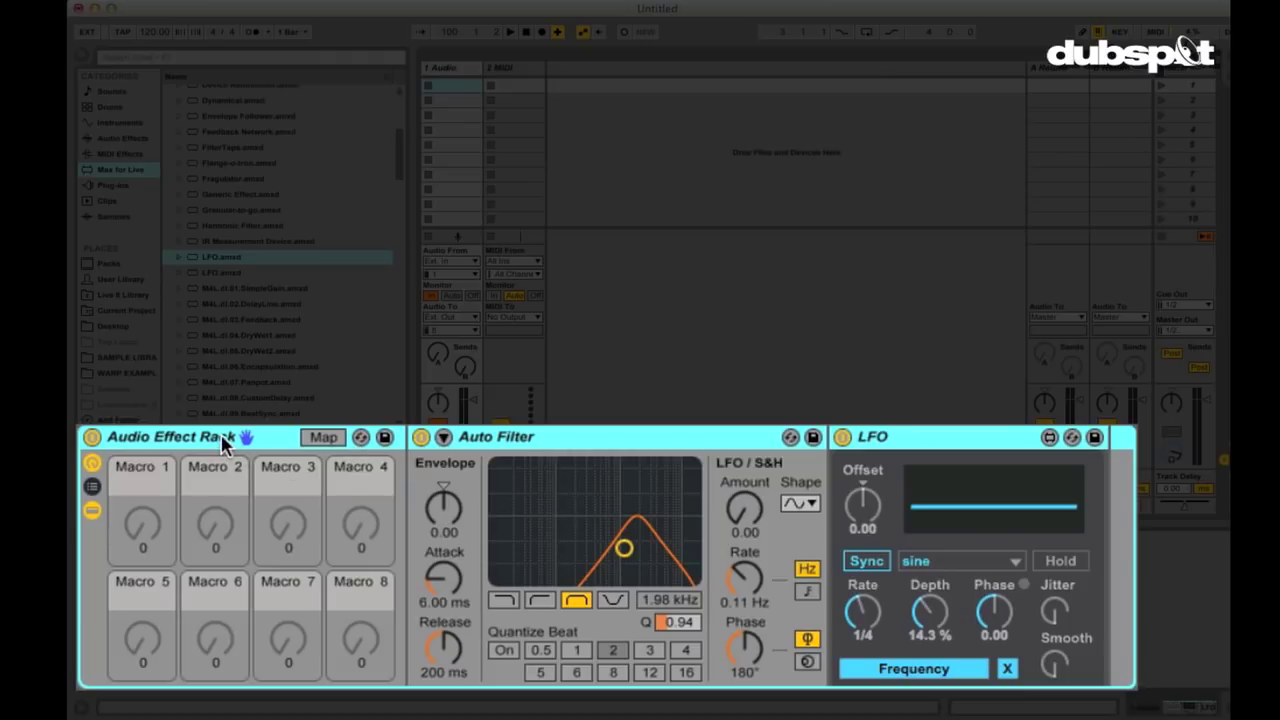
# Step: Rename the Audio Effect Rack to the creator's first name in possessive form followed by "Wah" and save it as a preset
pyautogui.press('super+r')
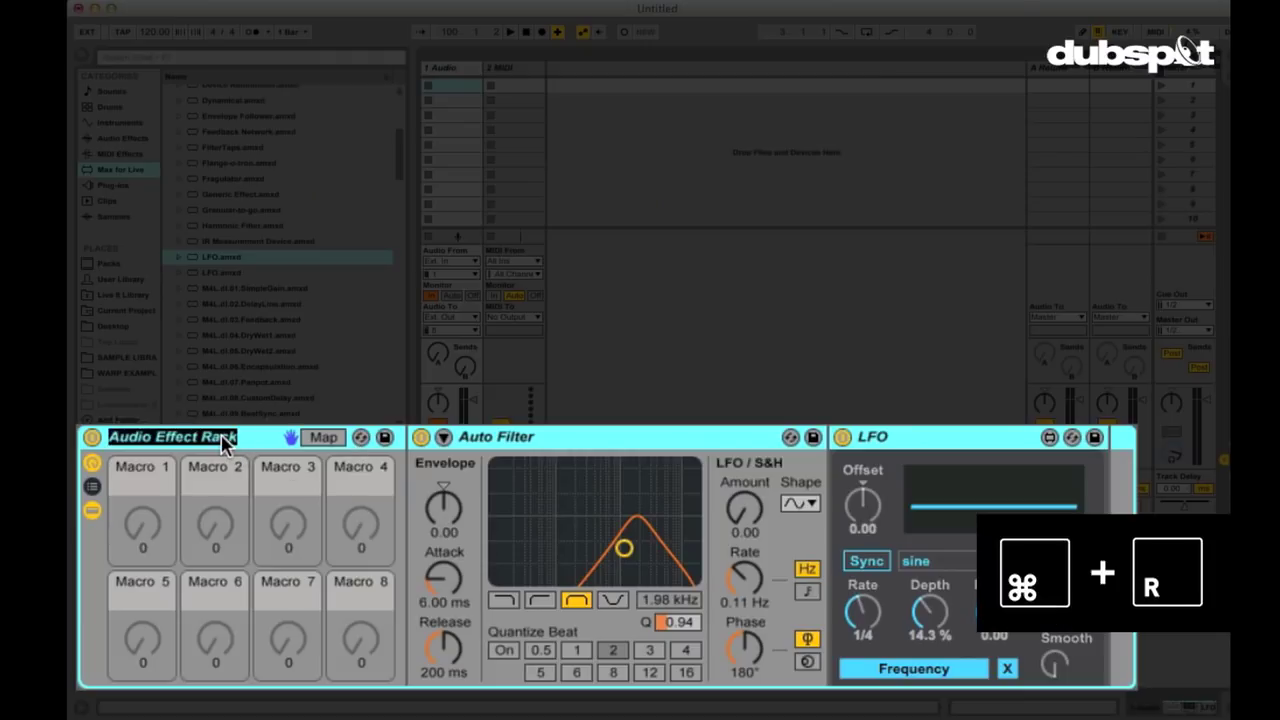
pyautogui.write('Dan')
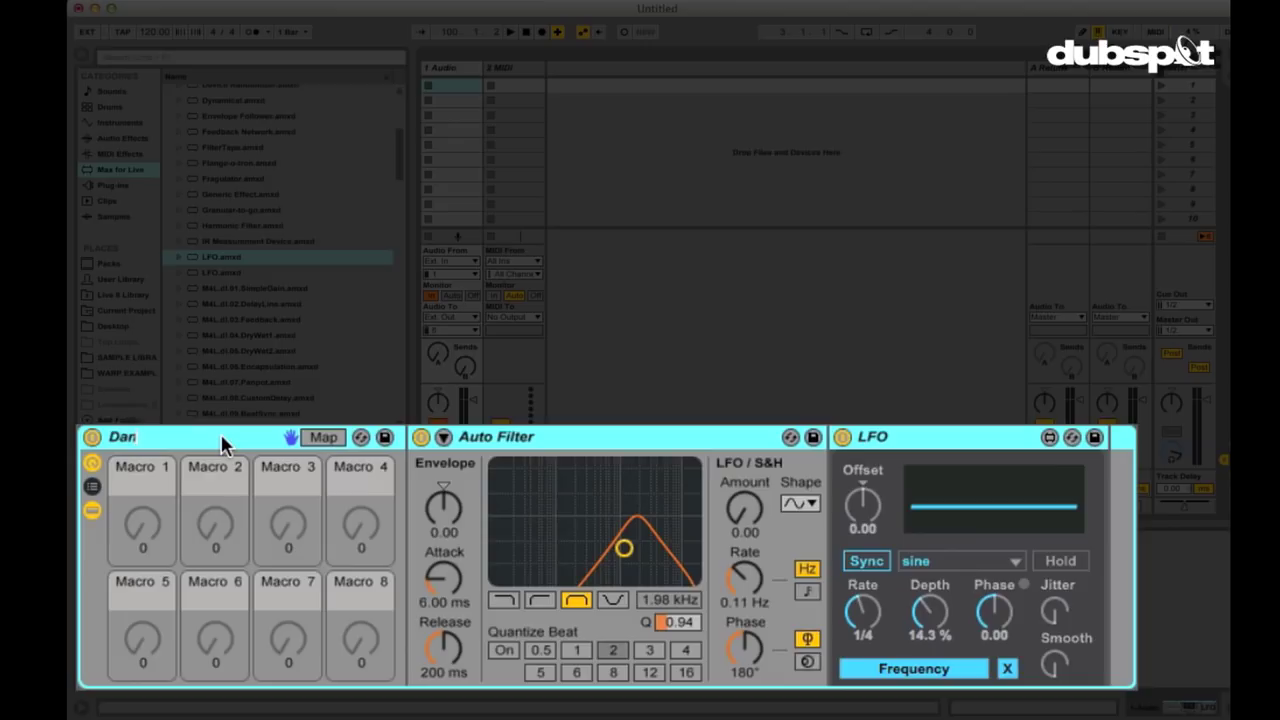
pyautogui.write("'s Wah")
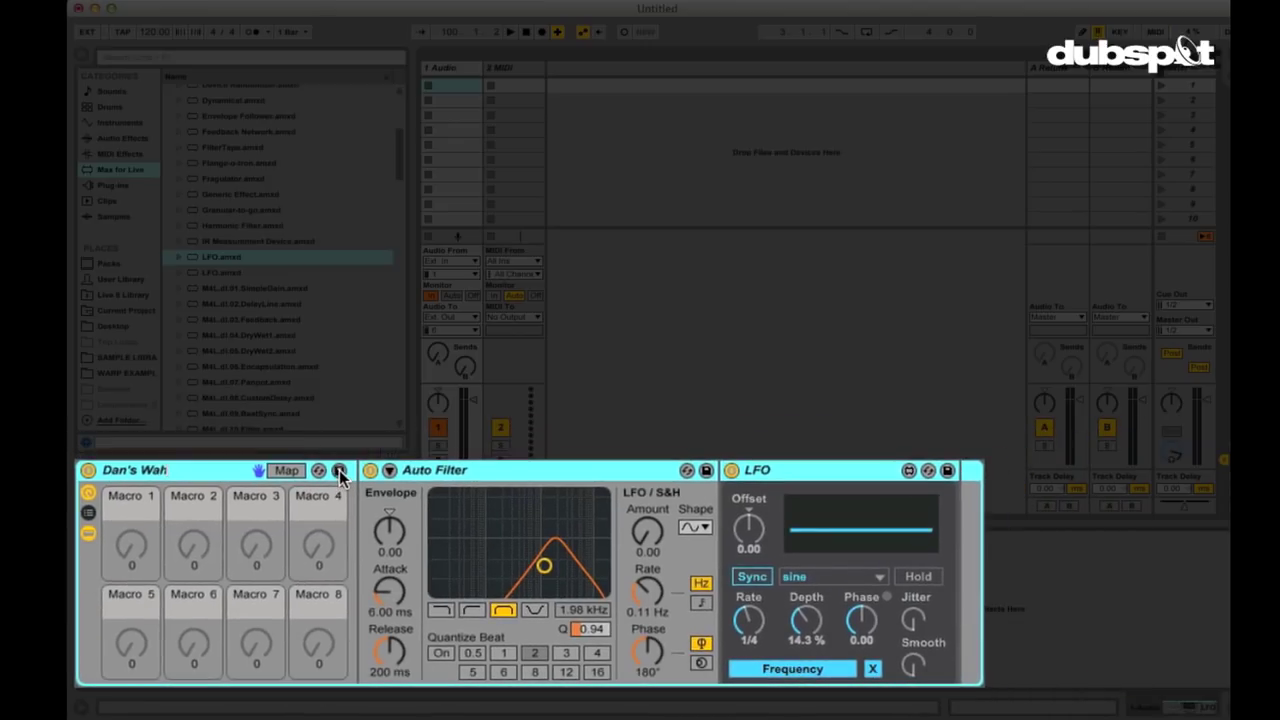
pyautogui.click(340, 470)
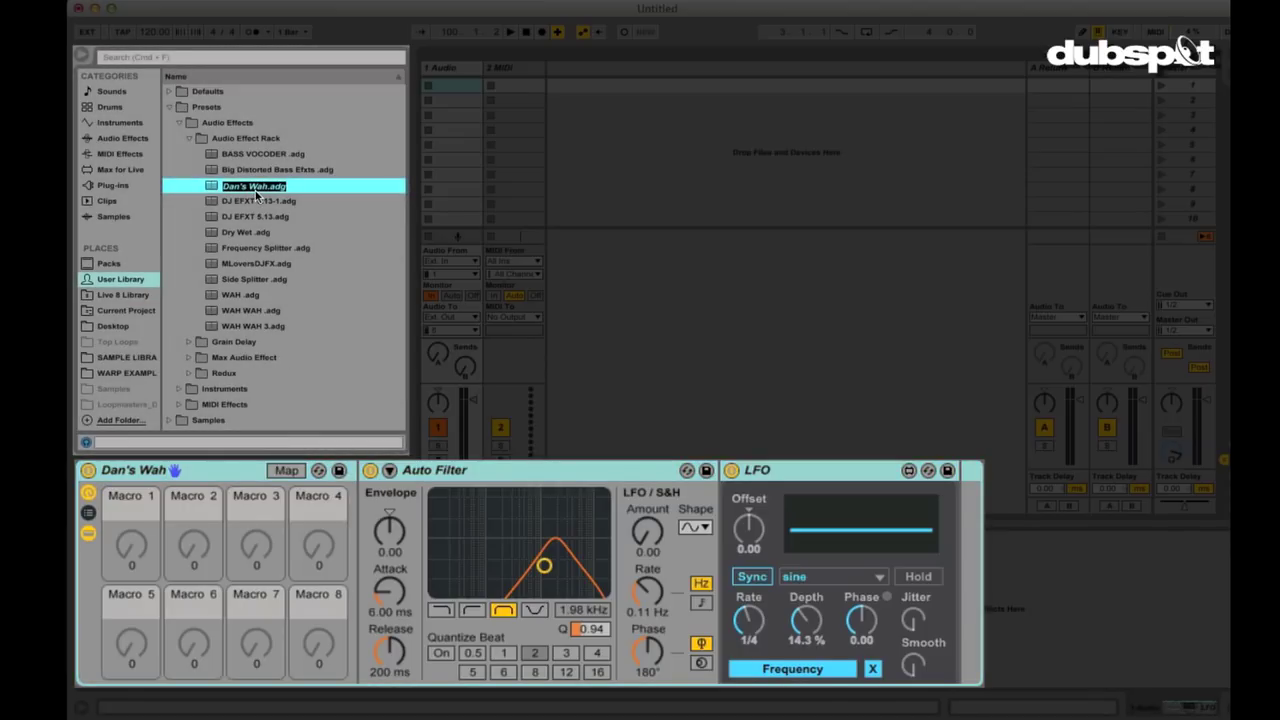
# Step: Confirm the preset name and map the LFO's Depth to Macro 1 of the wah rack
pyautogui.press('Return')
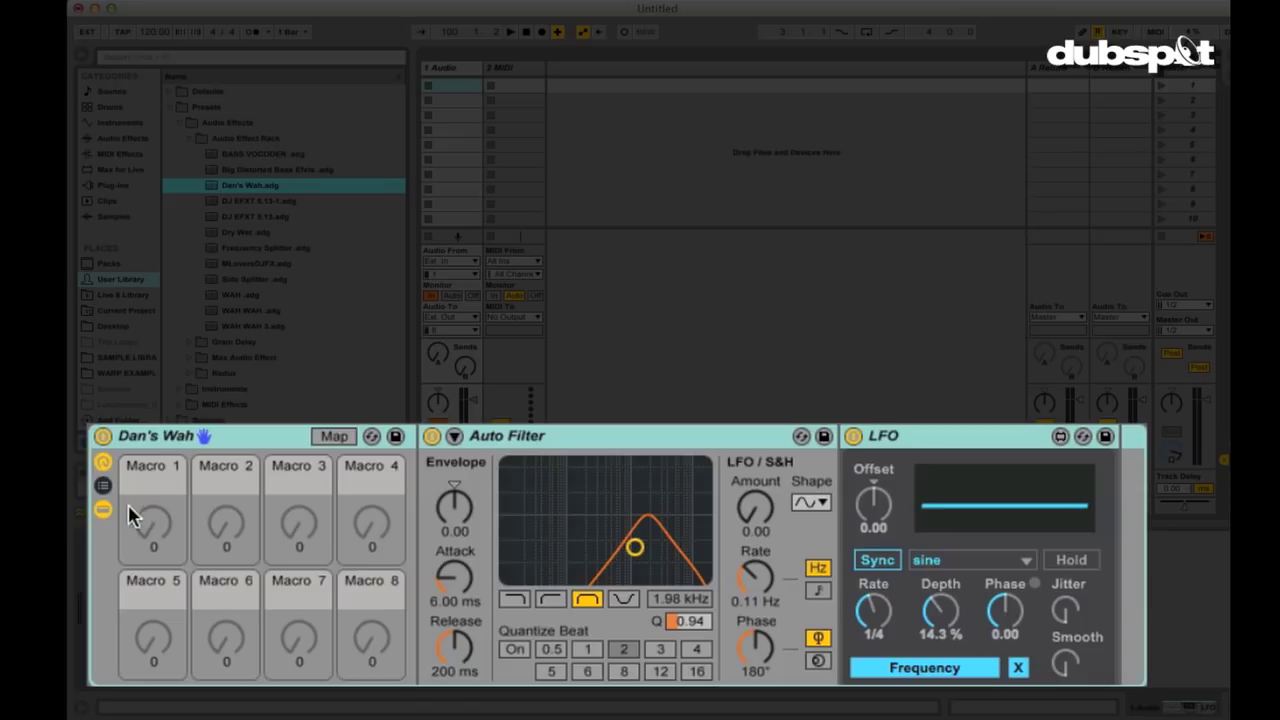
pyautogui.click(333, 437)
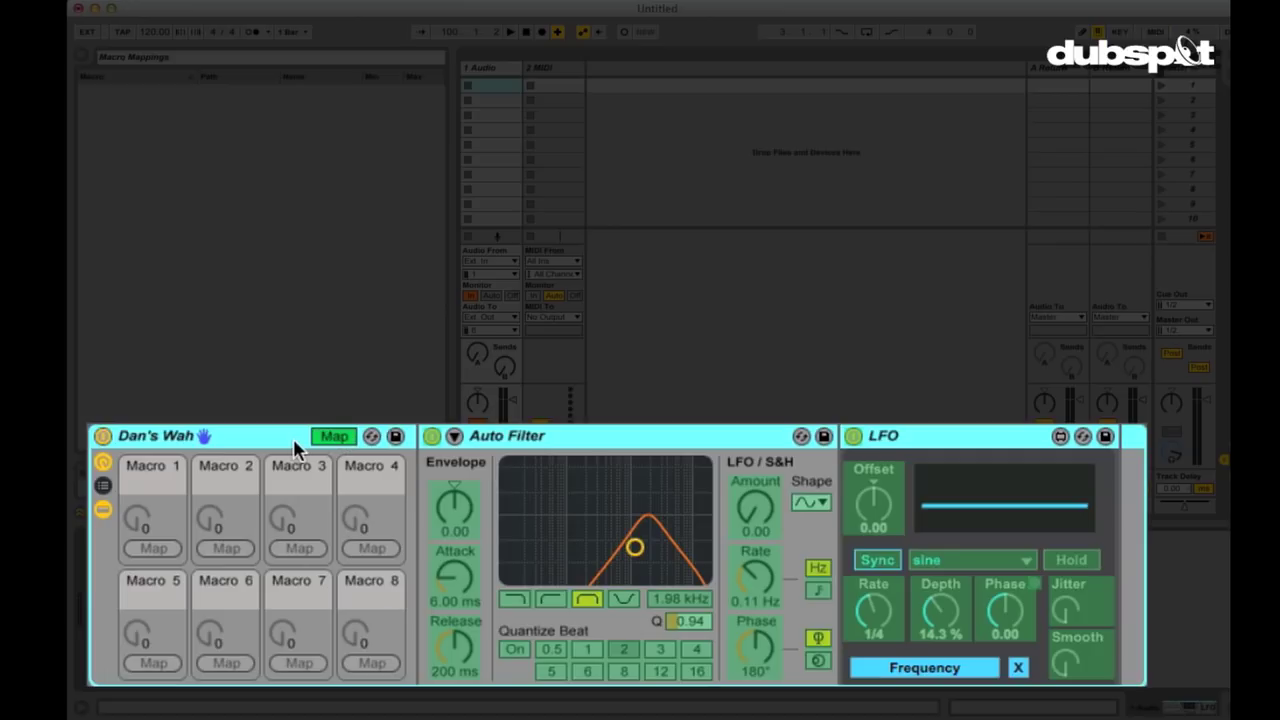
pyautogui.click(946, 617)
pyautogui.keyDown('ctrl'); pyautogui.click(946, 617); pyautogui.keyUp('ctrl')
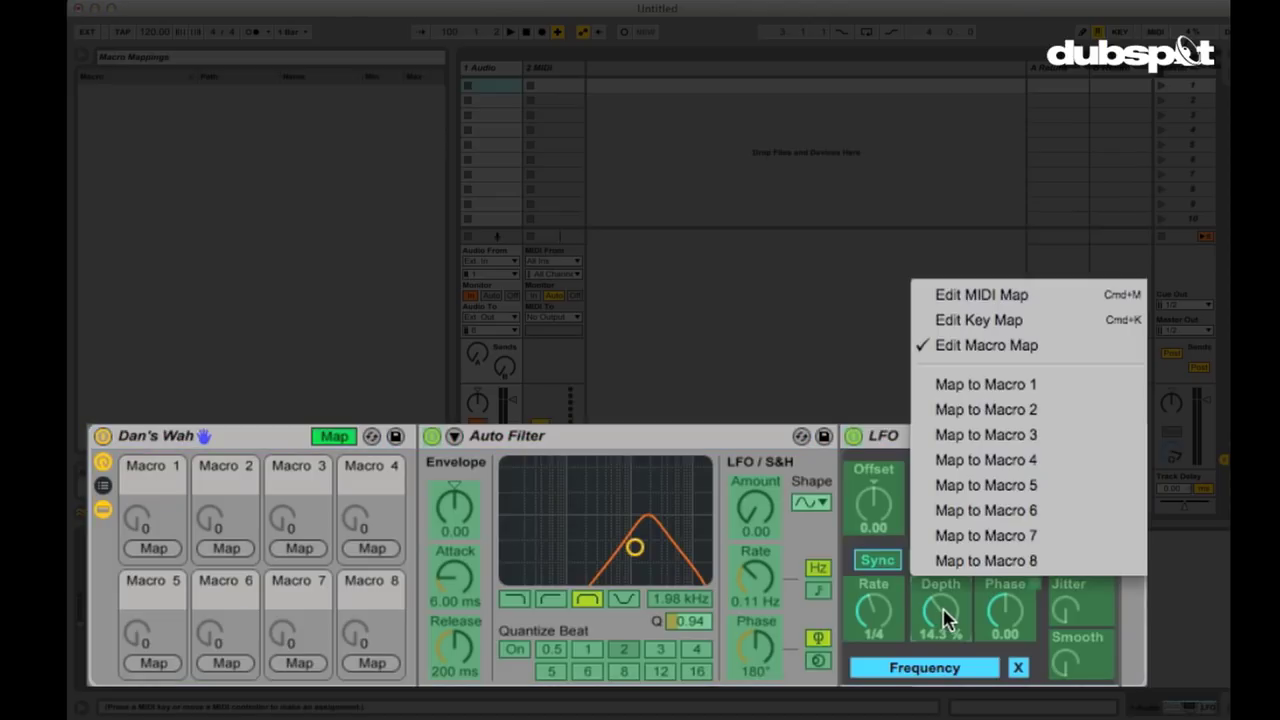
pyautogui.click(1020, 393)
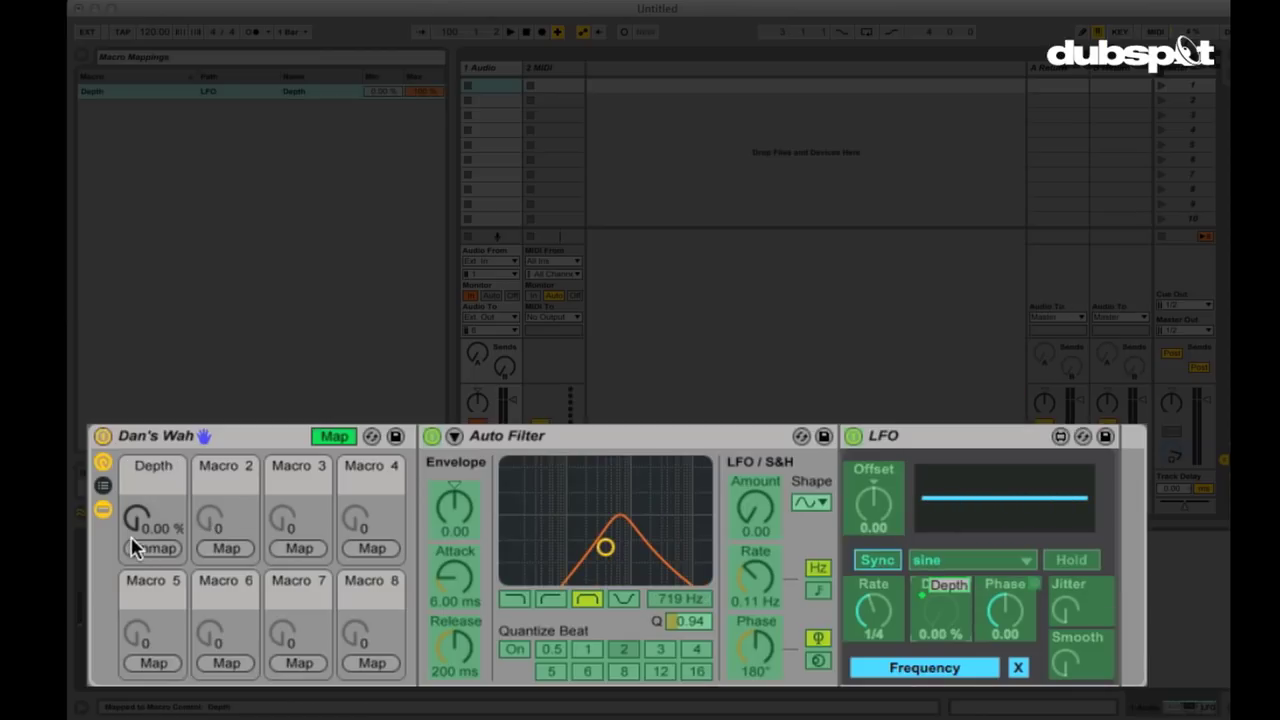
pyautogui.click(333, 438)
# Step: Try out the rack's Depth macro and switch MIDI mapping mode on and off
pyautogui.moveTo(153, 521)
pyautogui.mouseDown()
pyautogui.moveTo(153, 439)
pyautogui.moveTo(153, 521)
pyautogui.mouseUp()
pyautogui.moveTo(153, 440); pyautogui.dragTo(153, 505)
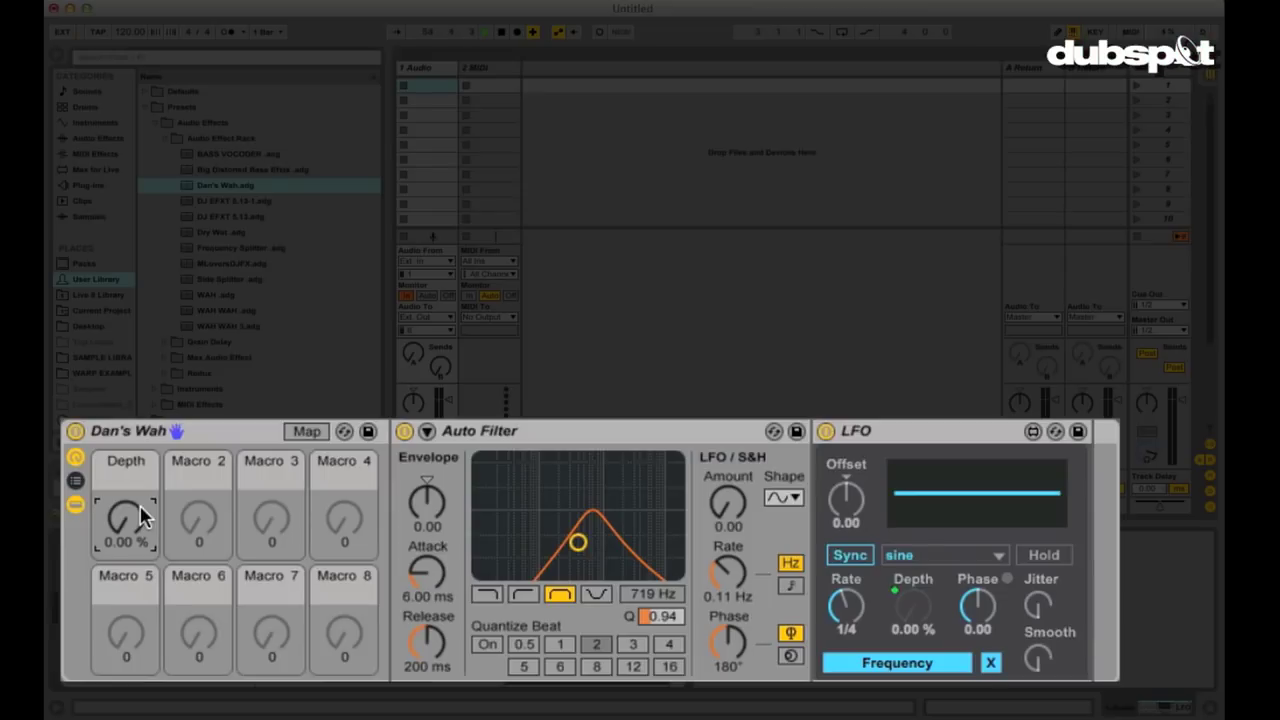
pyautogui.press('super+m')
pyautogui.press('super+m')
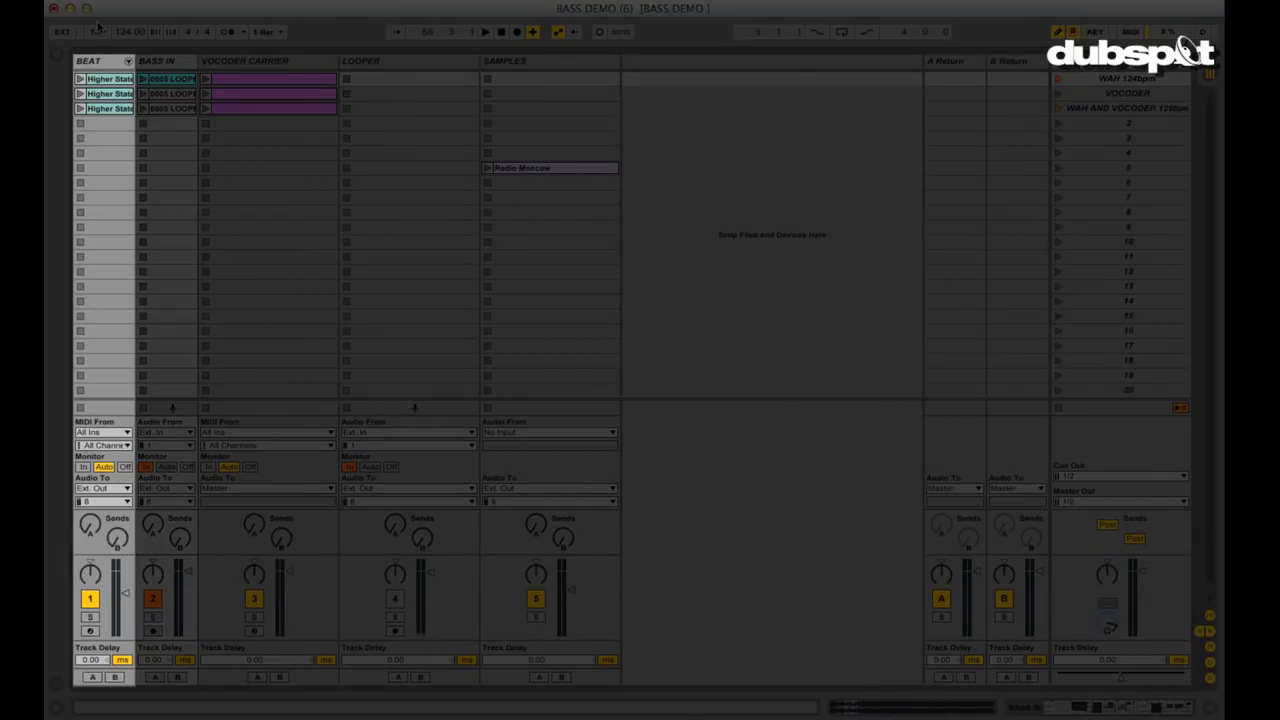
# Step: In the BASS DEMO set, launch the first BEAT clip and examine the device chain on the BASS IN track
pyautogui.click(78, 80)
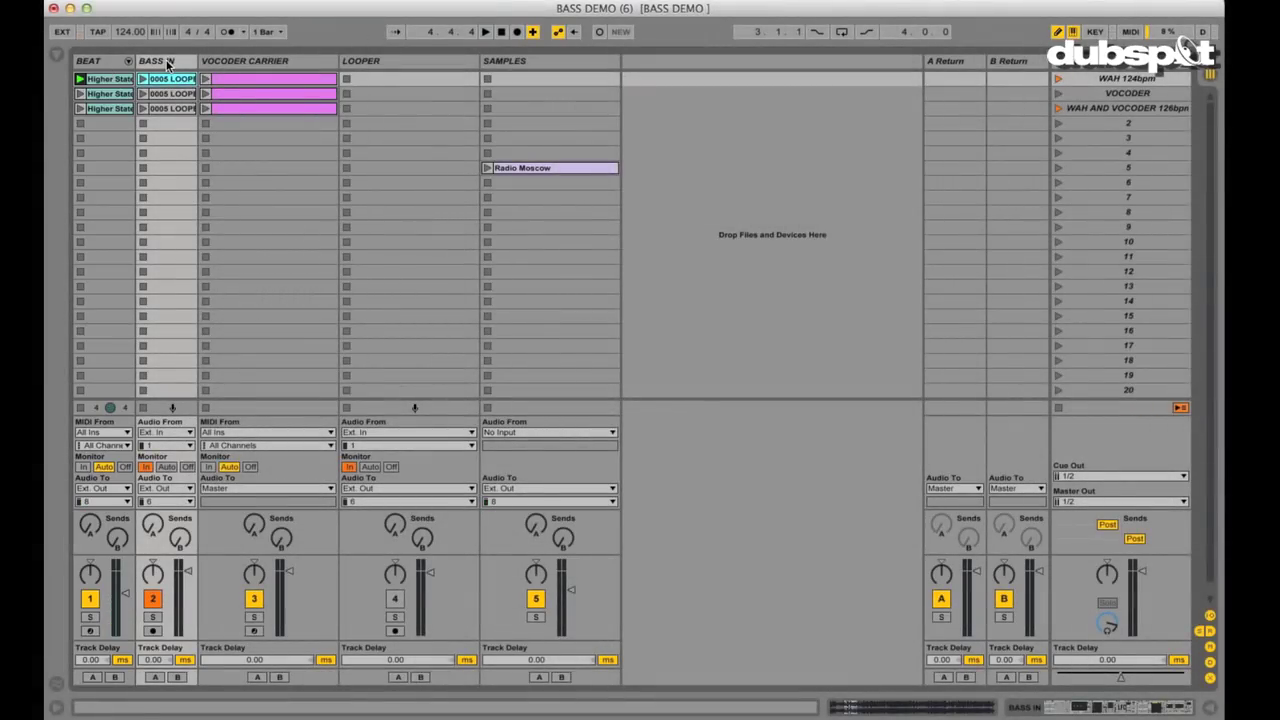
pyautogui.doubleClick(167, 63)
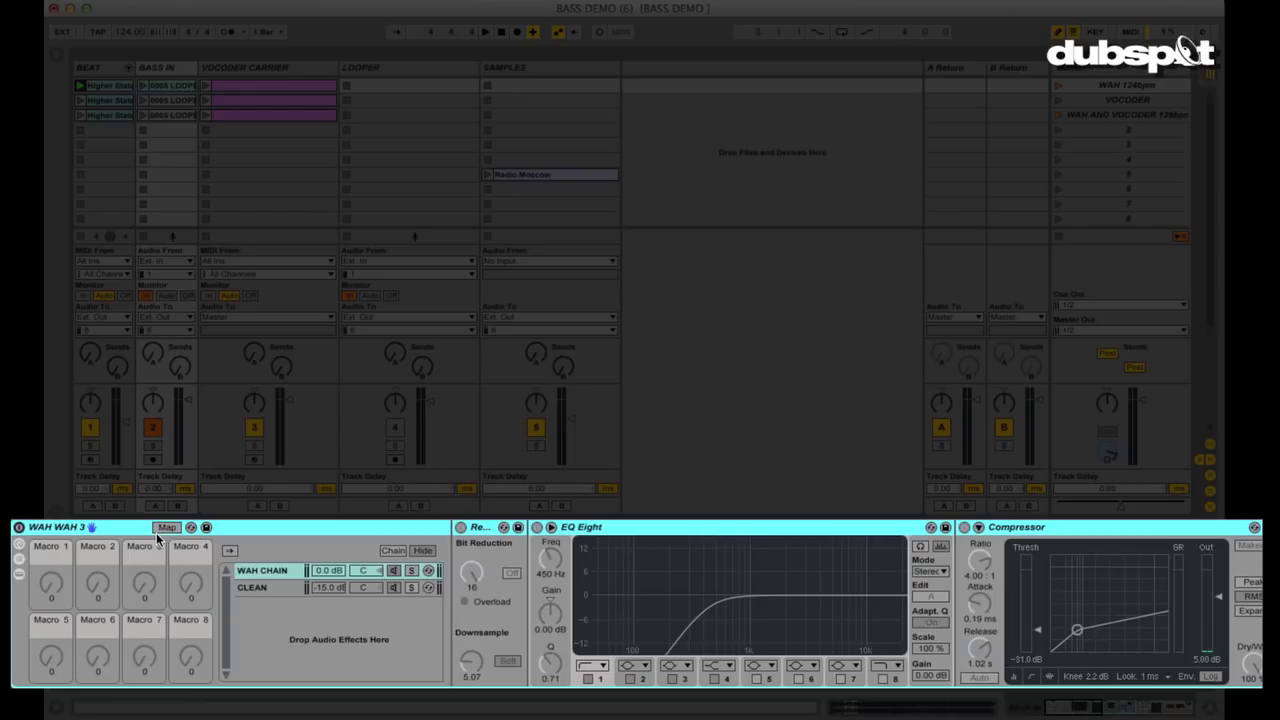
pyautogui.moveTo(1080, 708); pyautogui.dragTo(1170, 710)
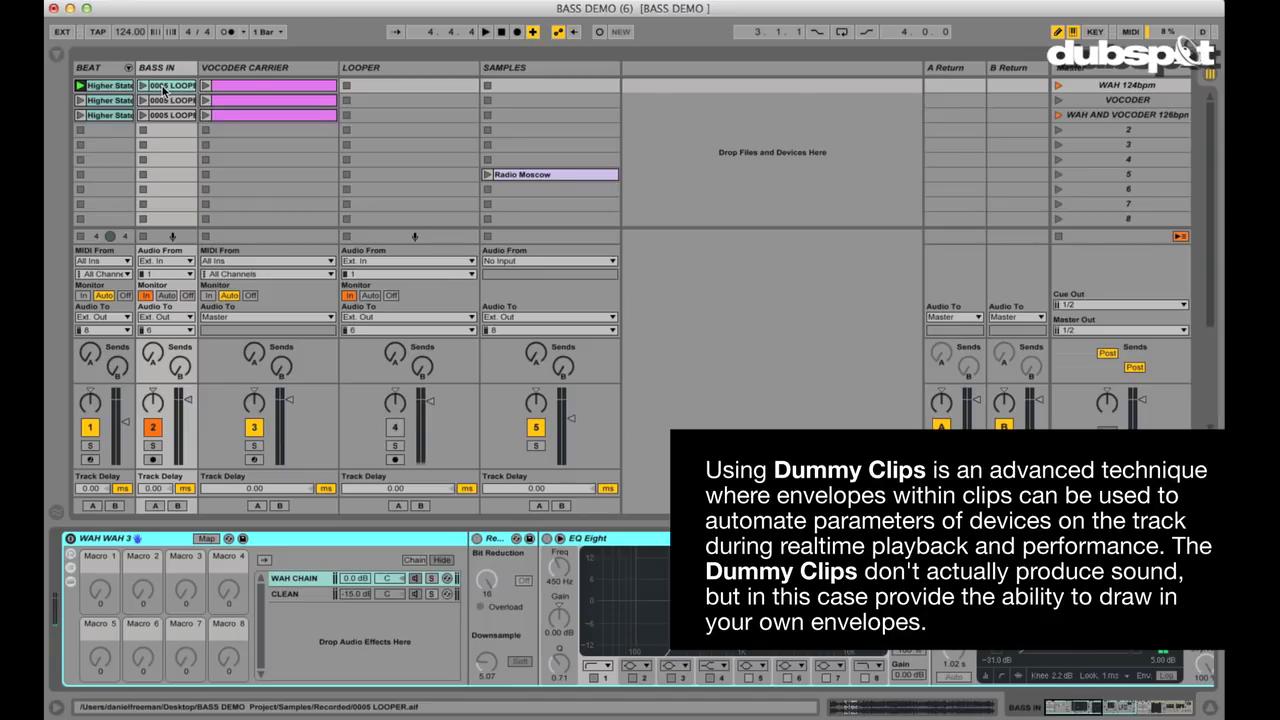
# Step: Show the envelopes of the first BASS IN clip and select the Device On envelope of the WAH WAH 3 rack
pyautogui.click(168, 88)
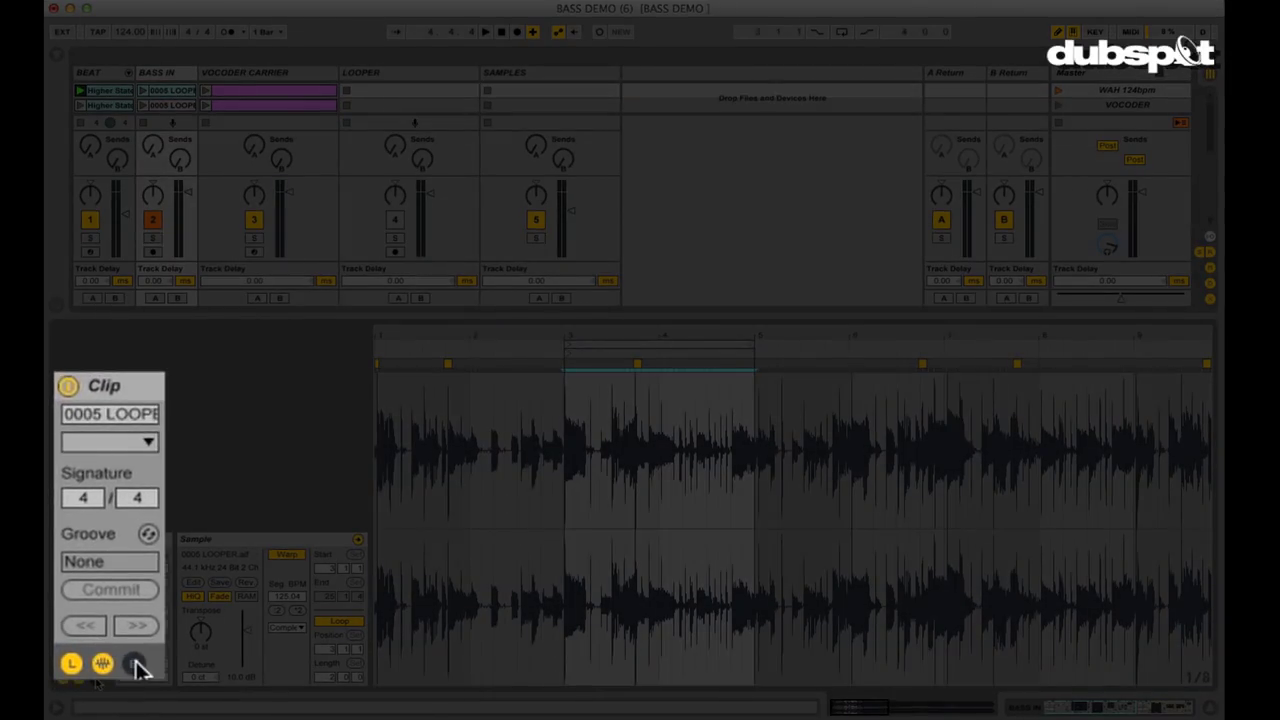
pyautogui.click(135, 665)
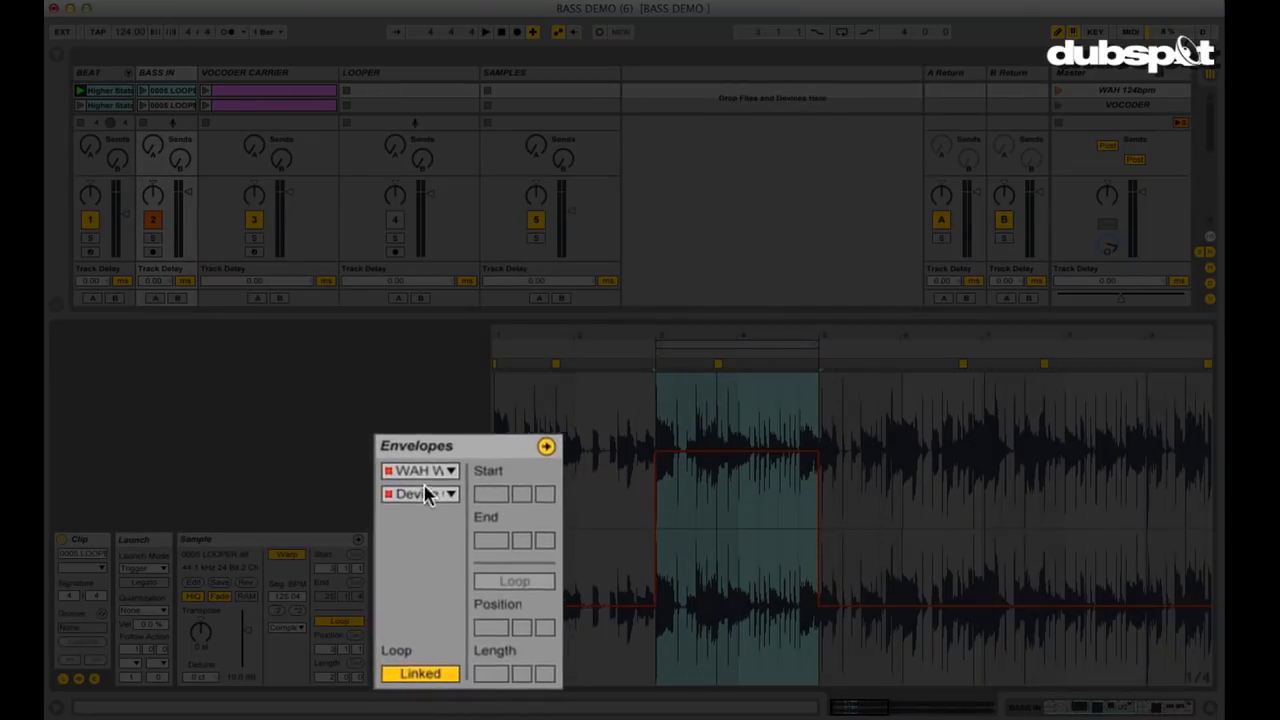
pyautogui.click(450, 468)
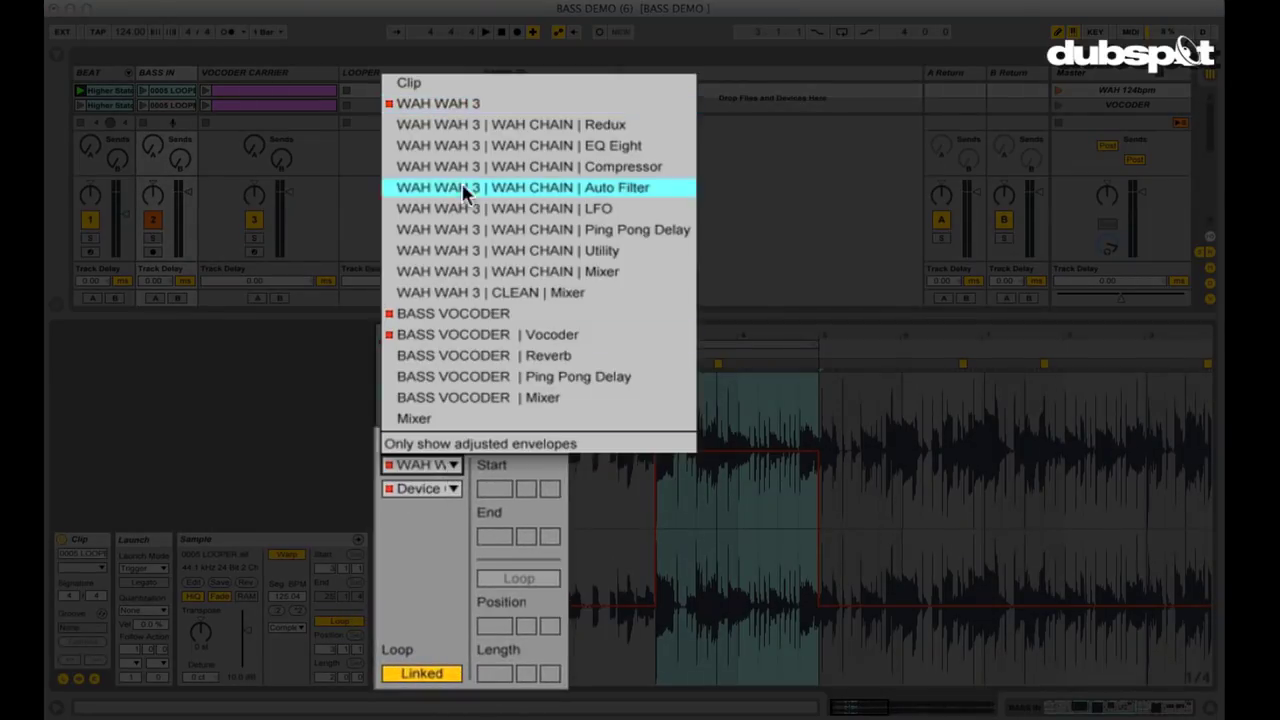
pyautogui.click(471, 103)
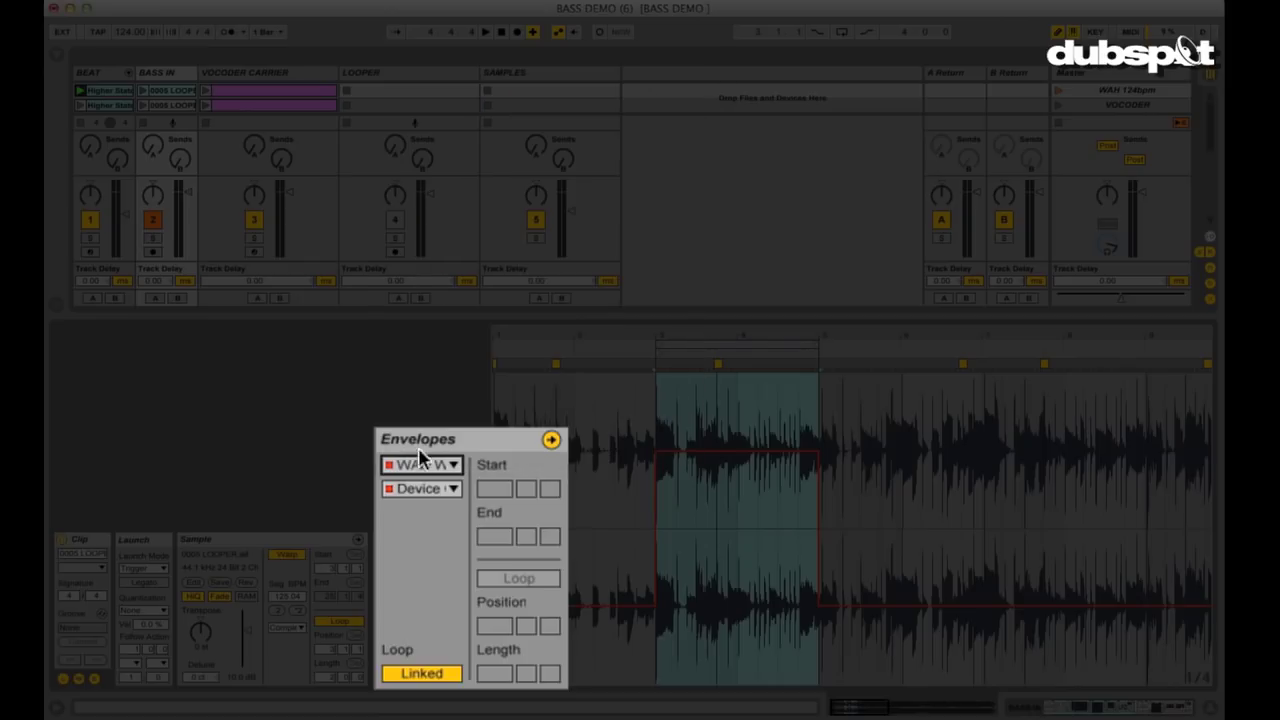
pyautogui.click(451, 489)
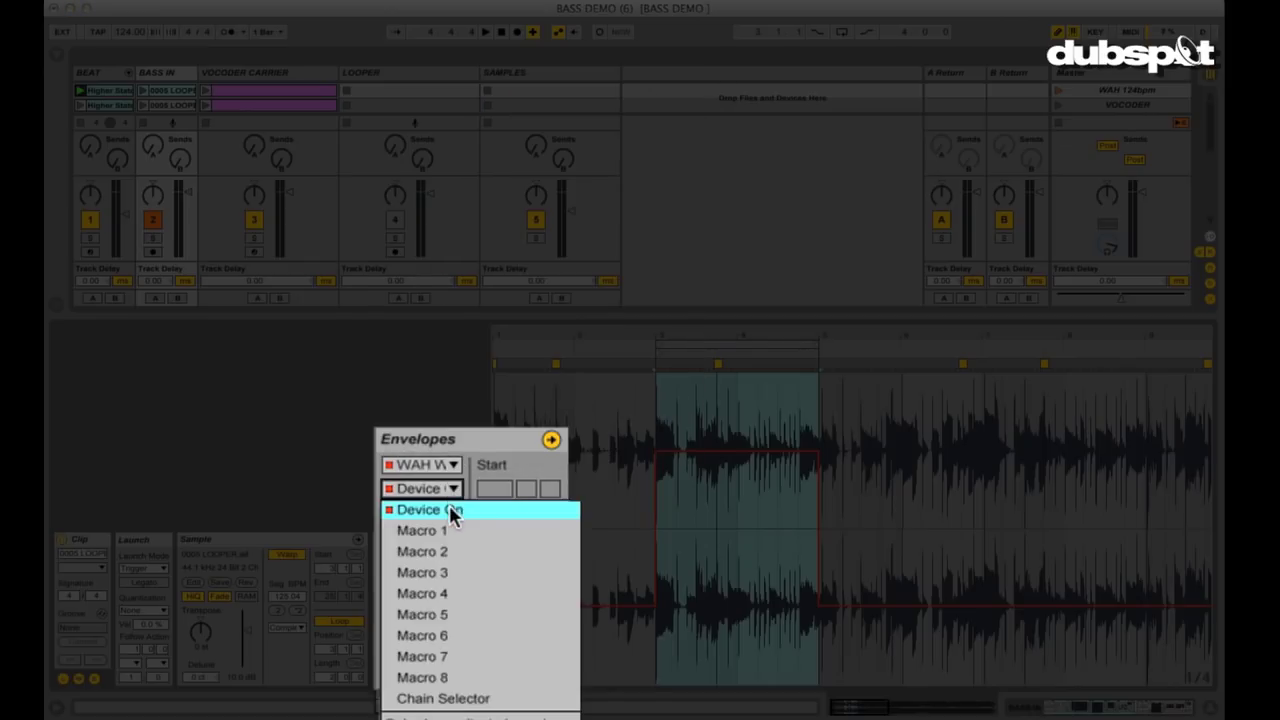
pyautogui.click(450, 510)
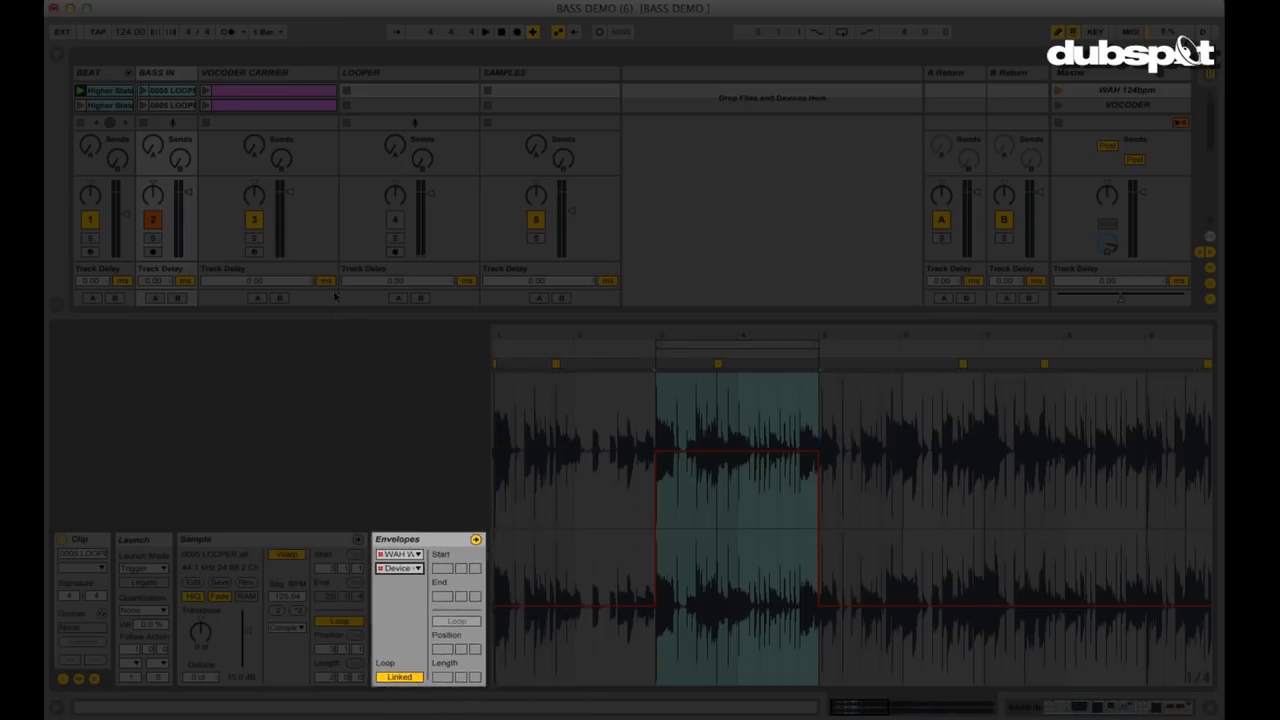